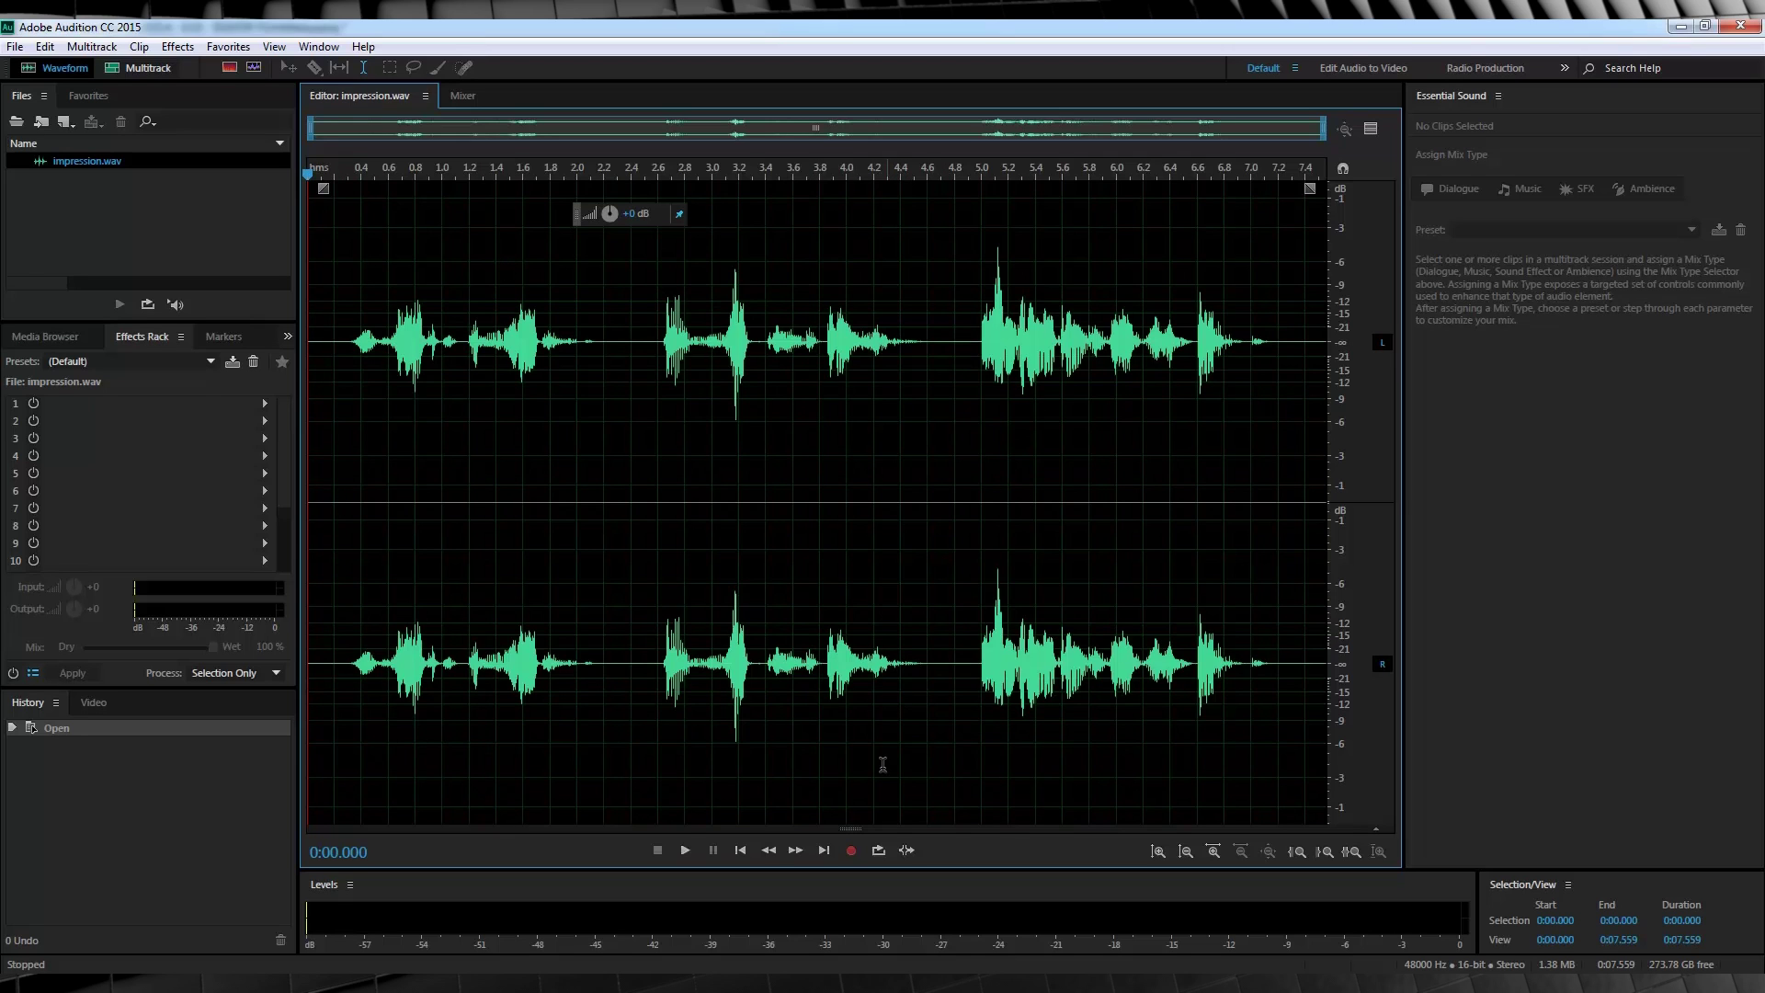
Play the original recording from the start, then add Pitch Shifter to rack slot 1.
left_click(685, 850)
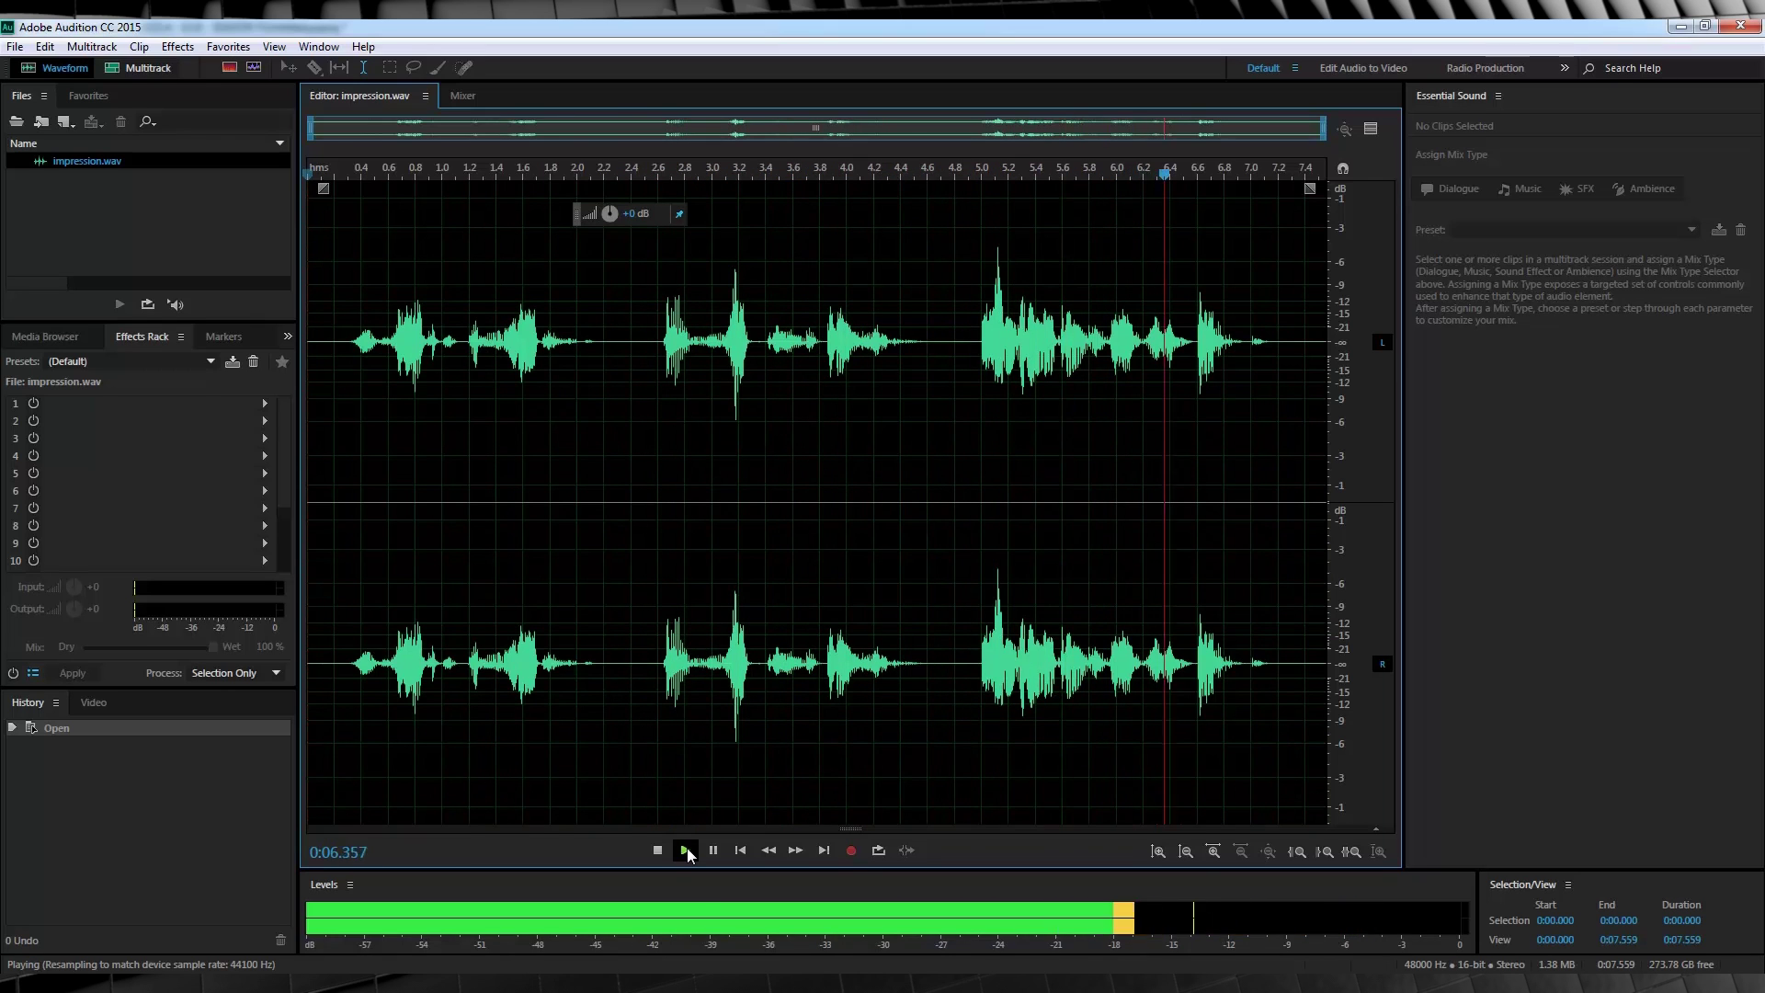
left_click(740, 849)
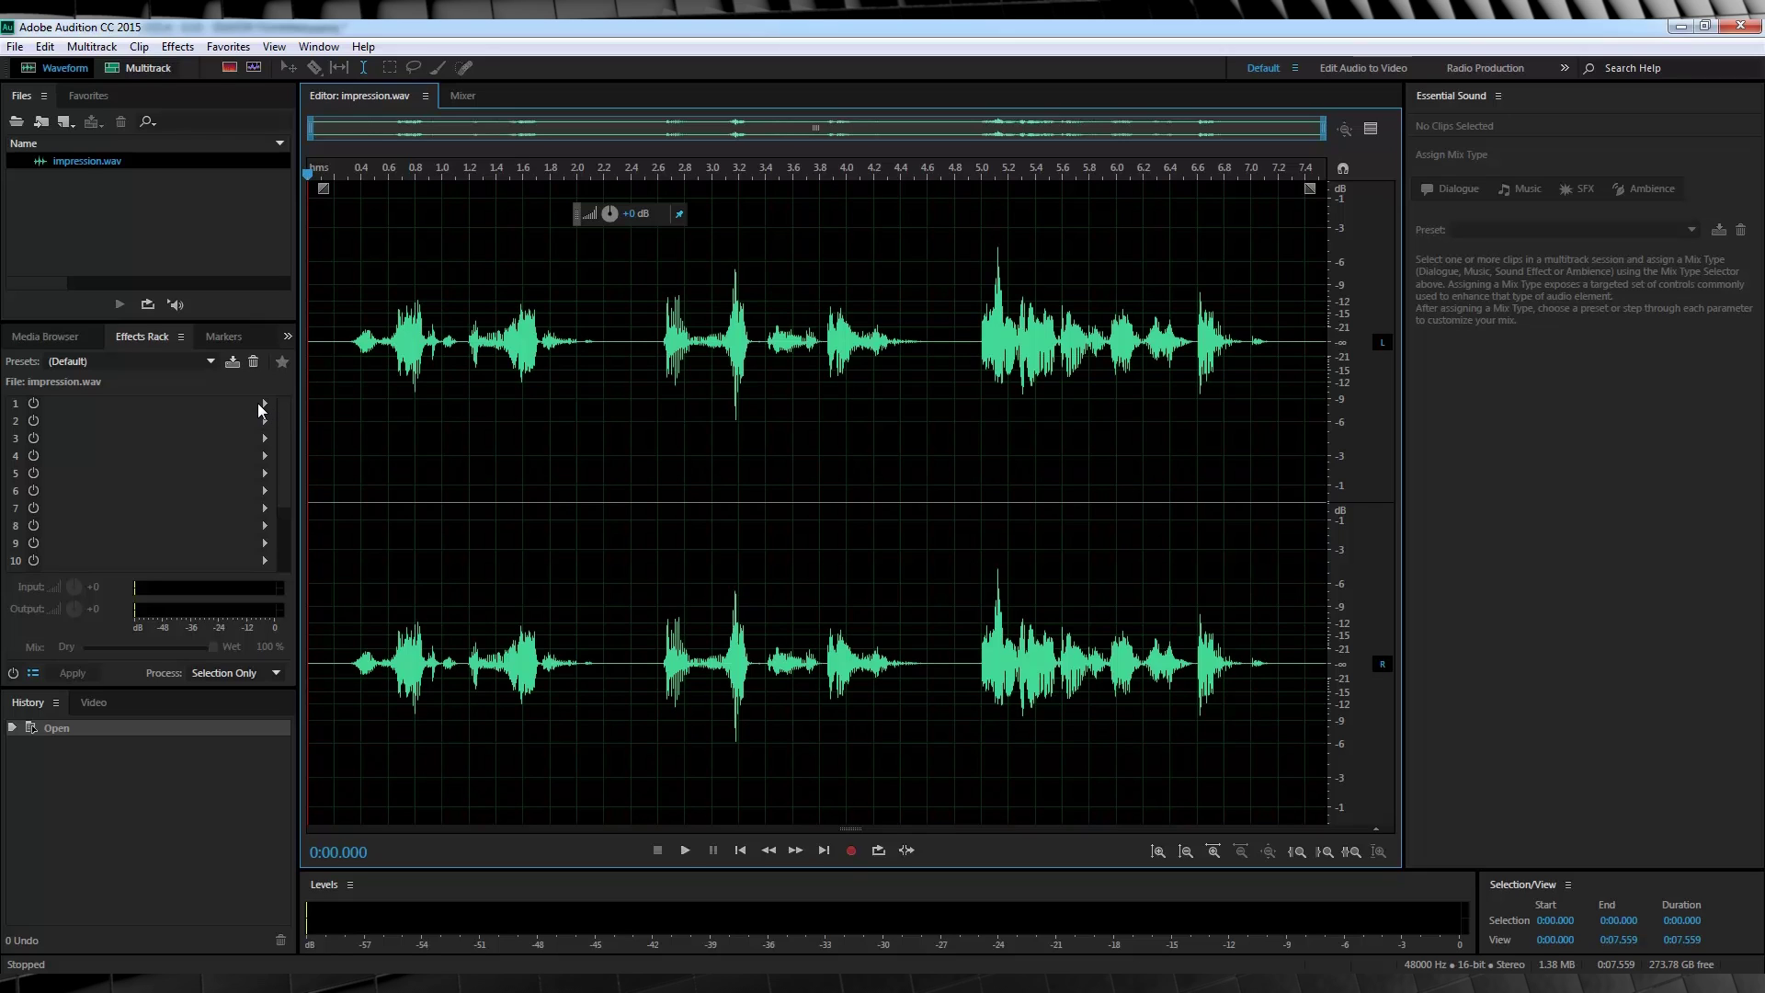
left_click(264, 405)
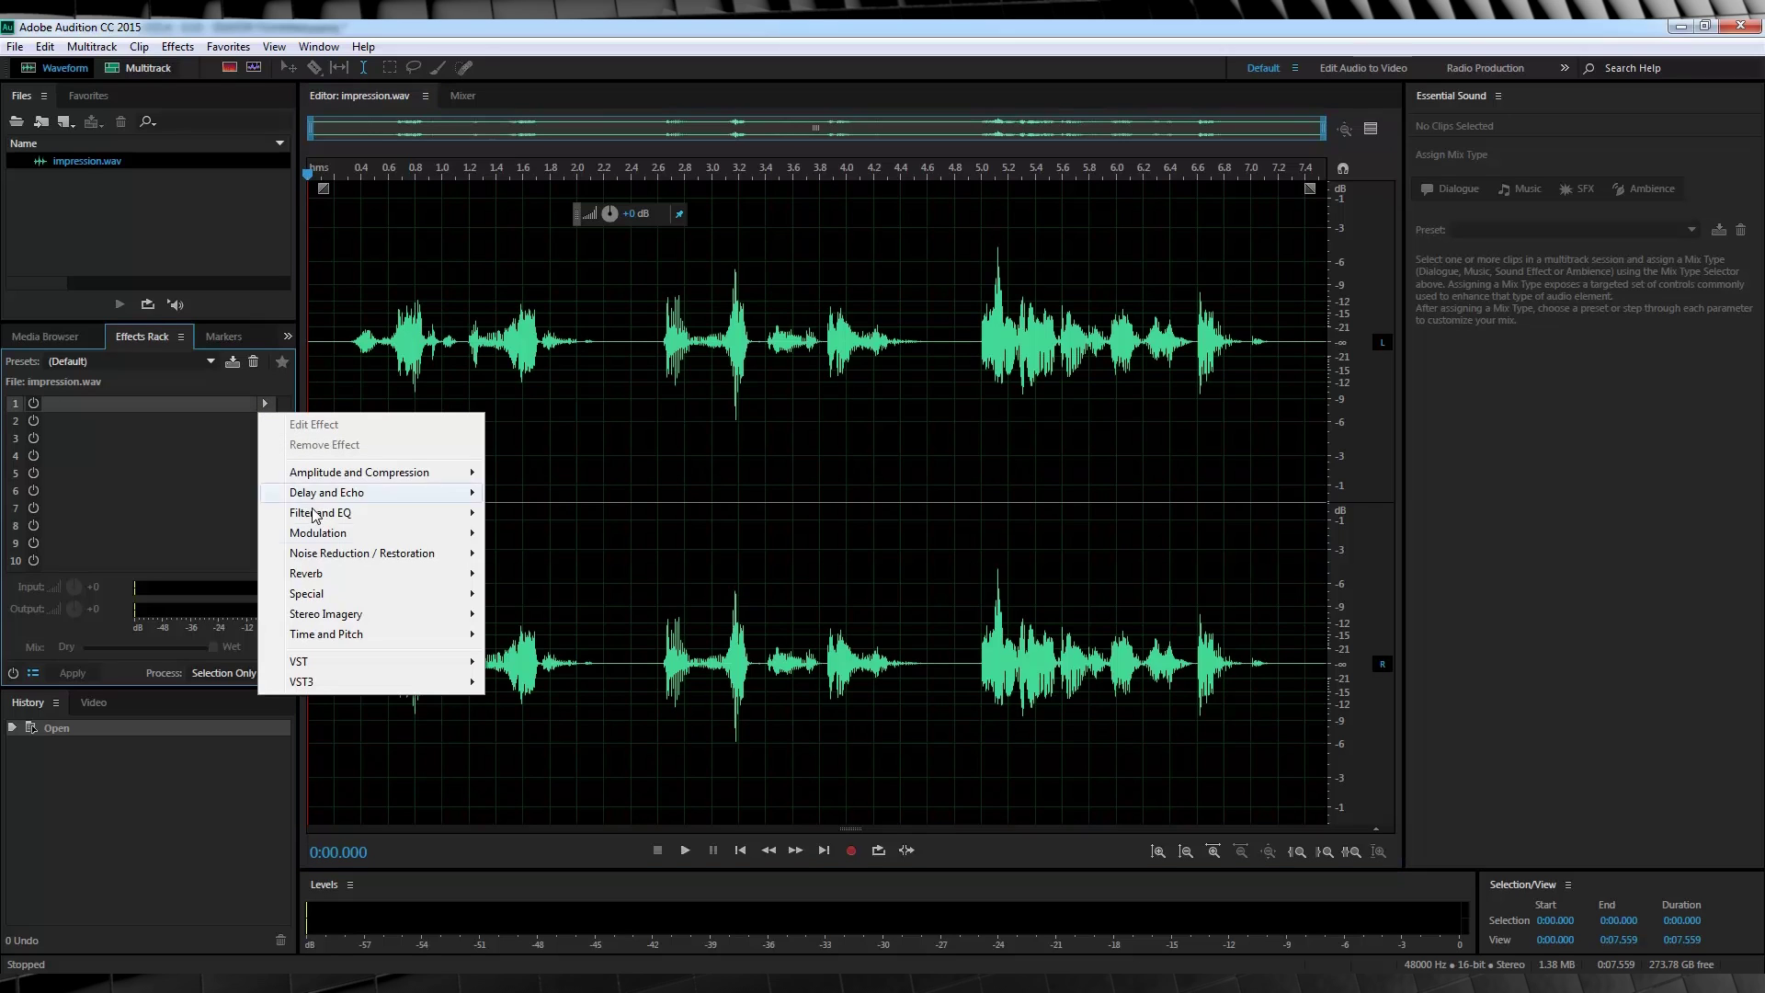
mouse_move(397, 641)
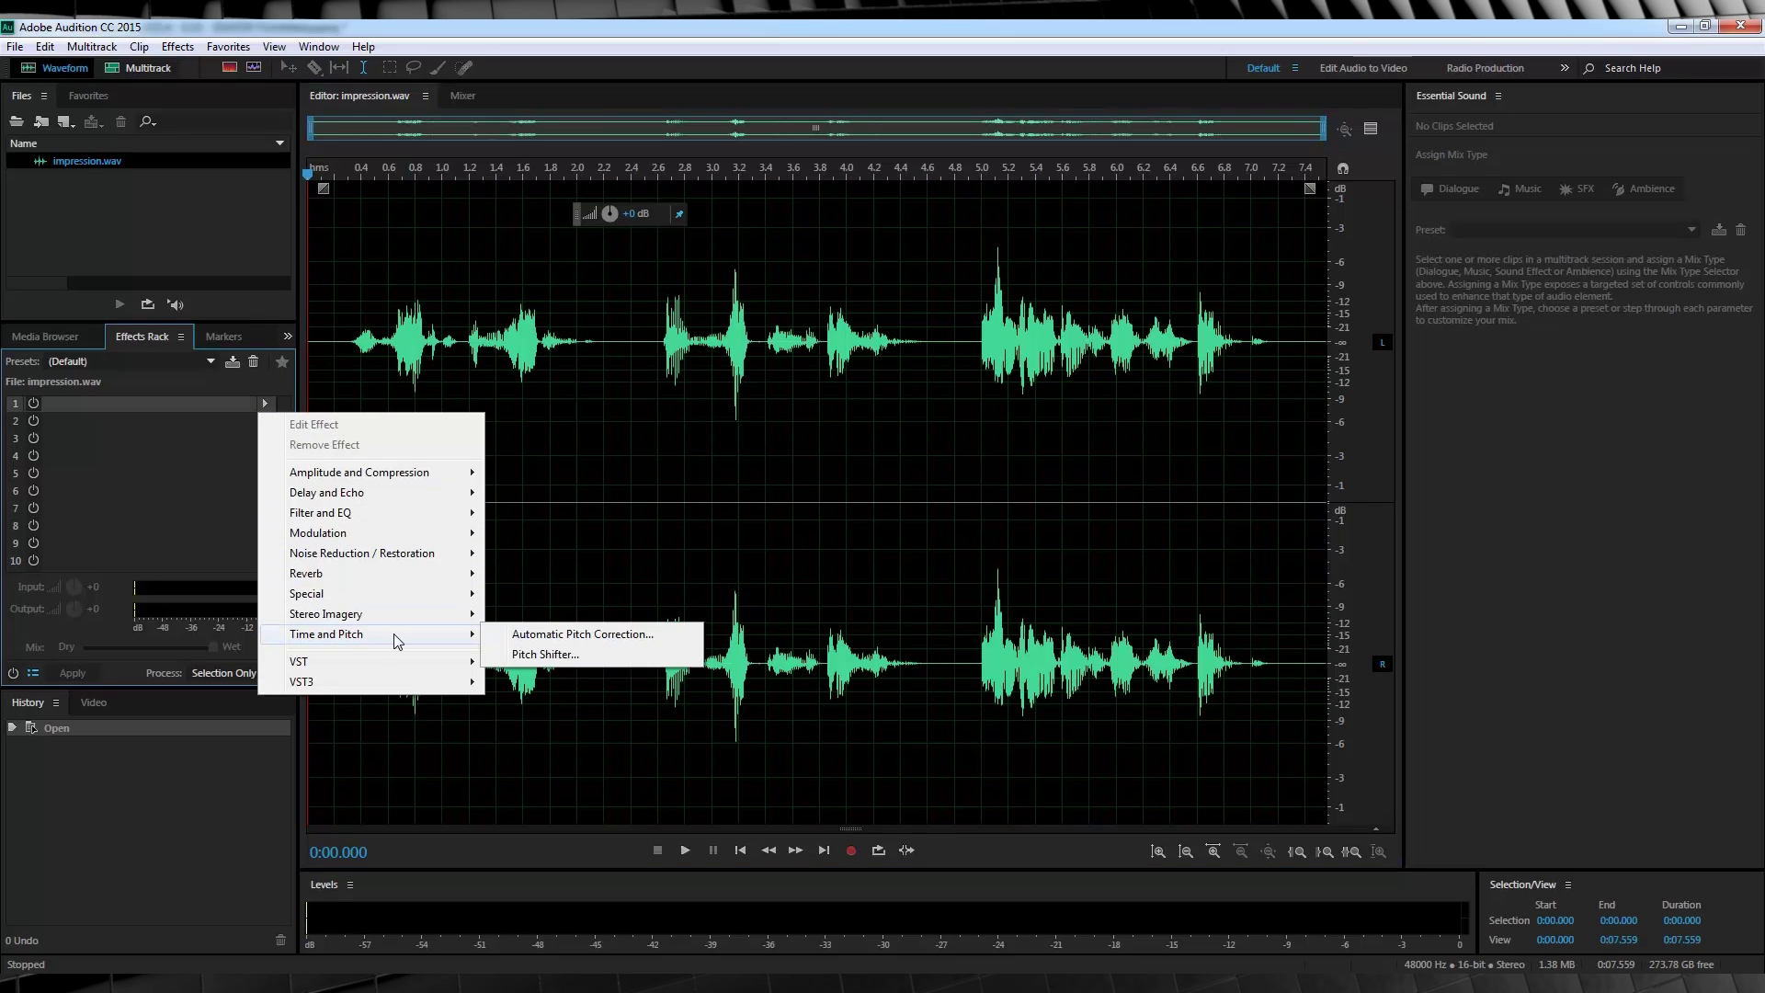
left_click(566, 656)
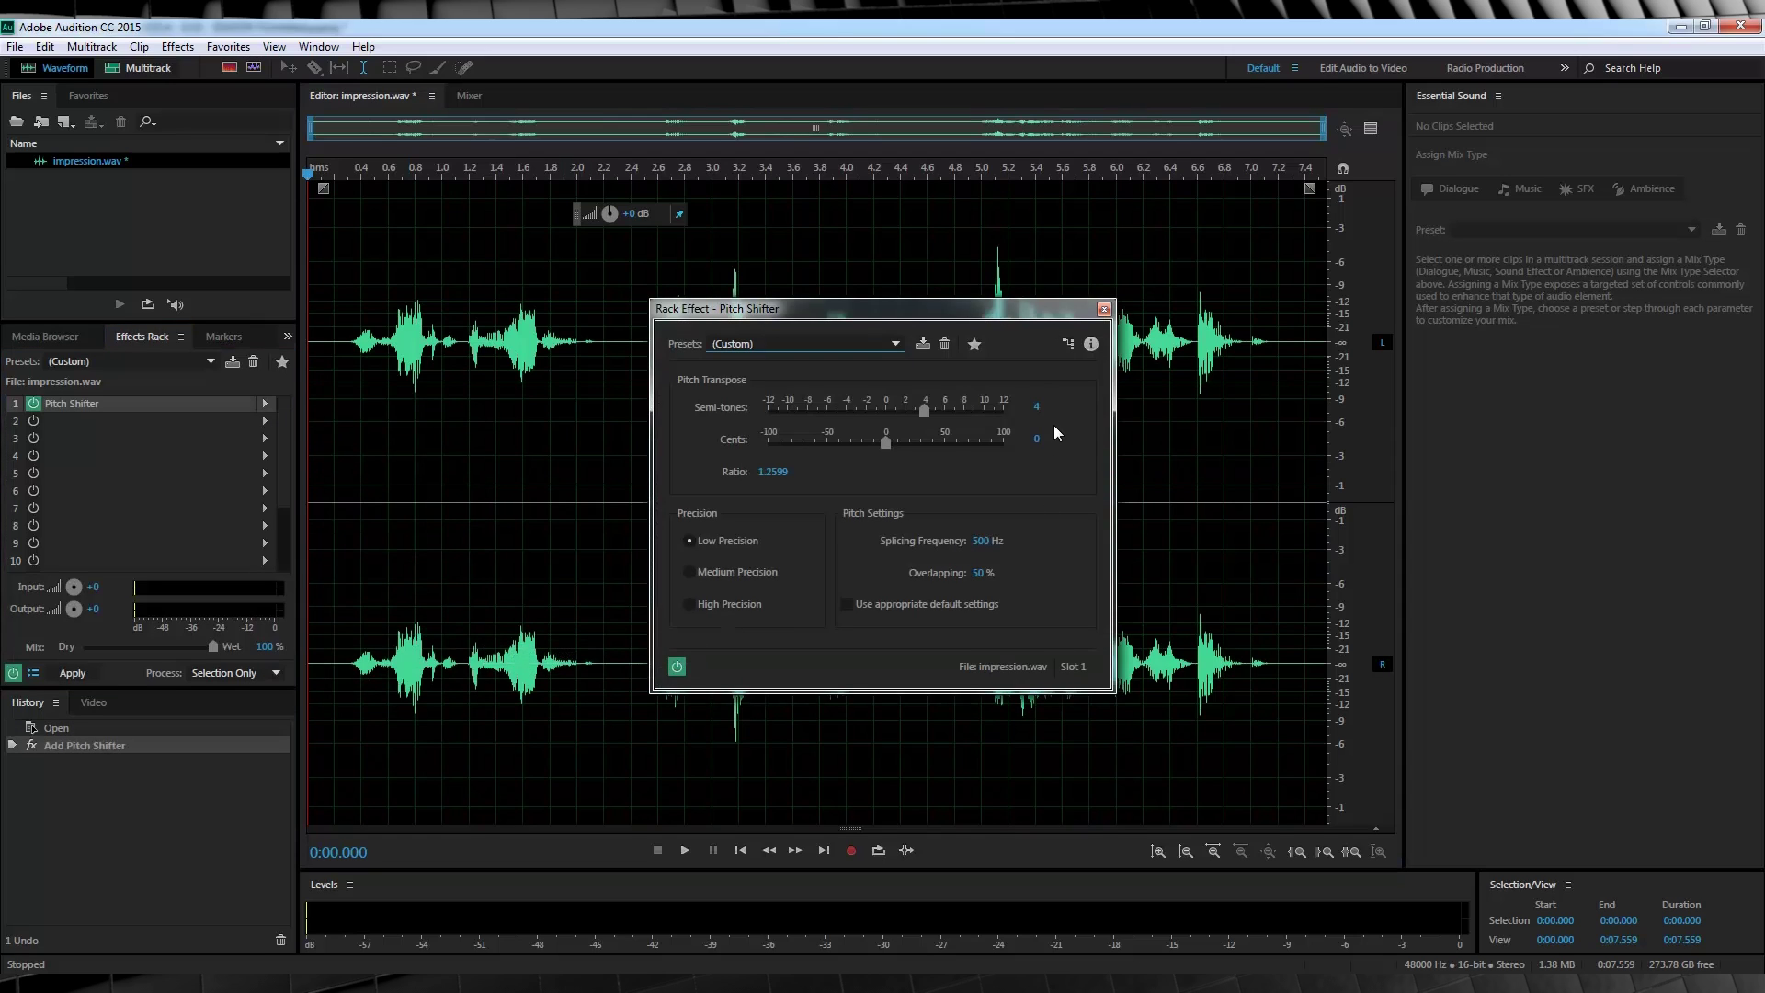
Lower the pitch by -1 semitone and -15 cents.
left_click(1039, 404)
type("-1")
key("Return")
type("-15")
key("Return")
Use High Precision with 47 Hz splicing and 28% overlapping, then preview and close the settings.
left_click(690, 605)
left_click(982, 541)
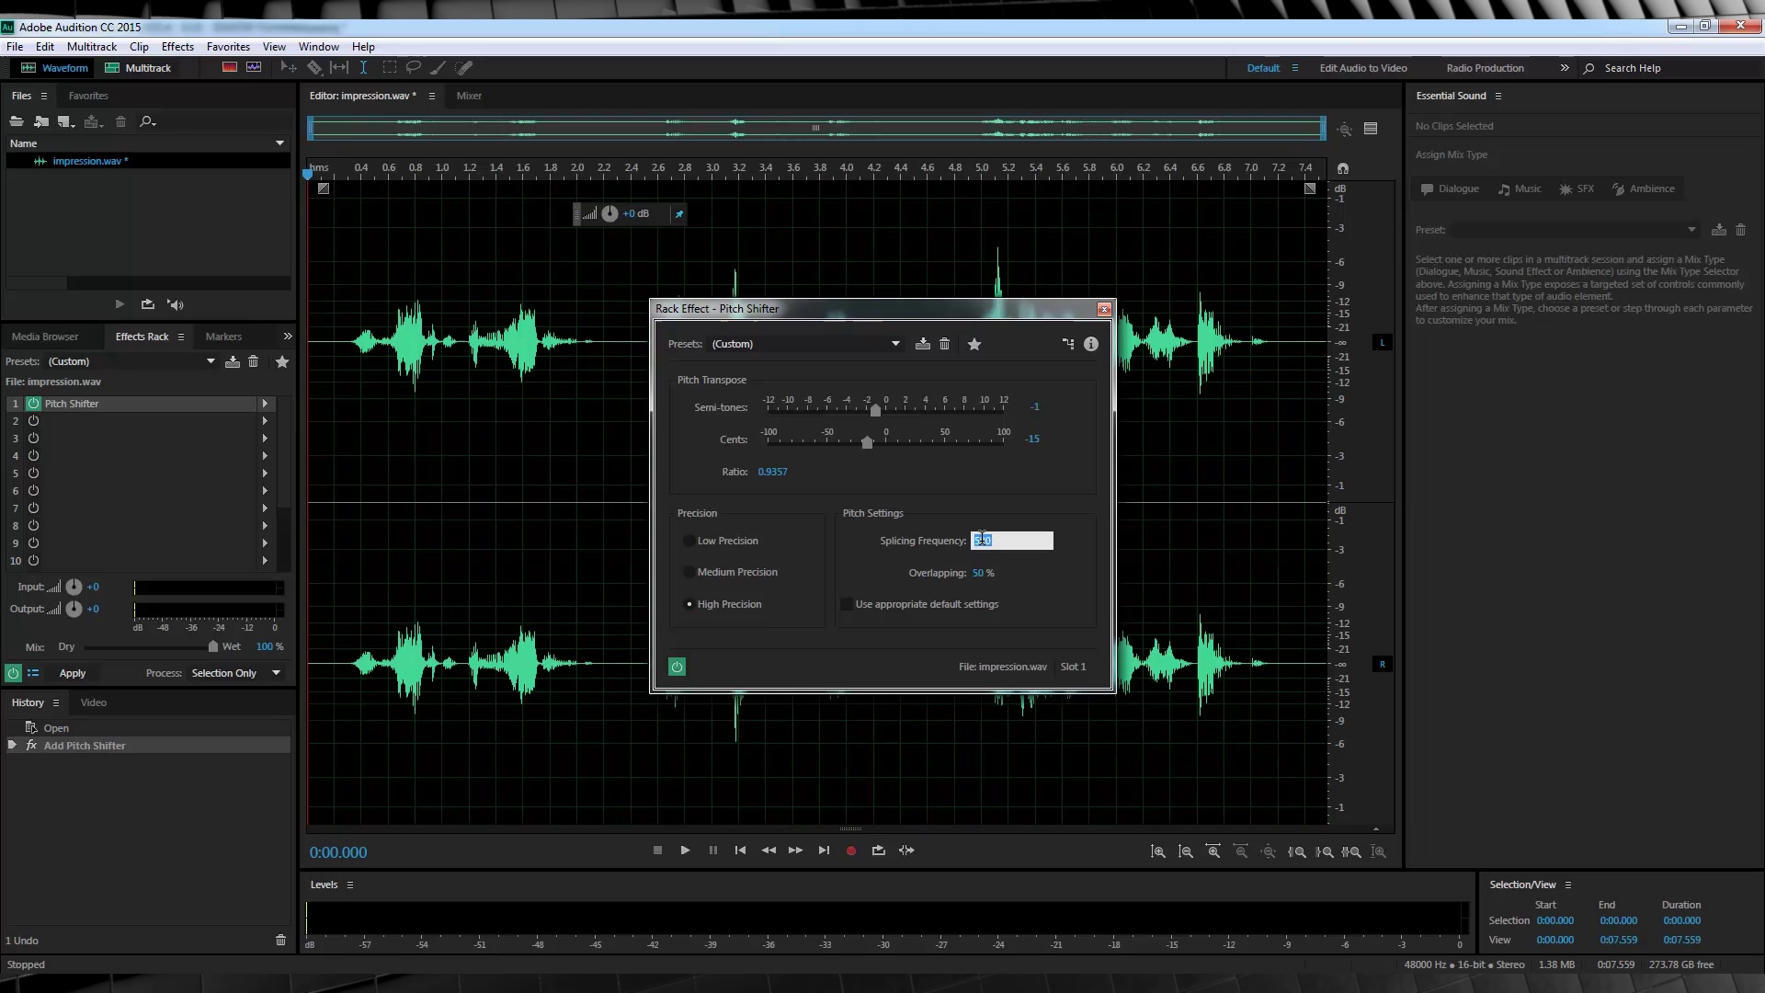
type("47")
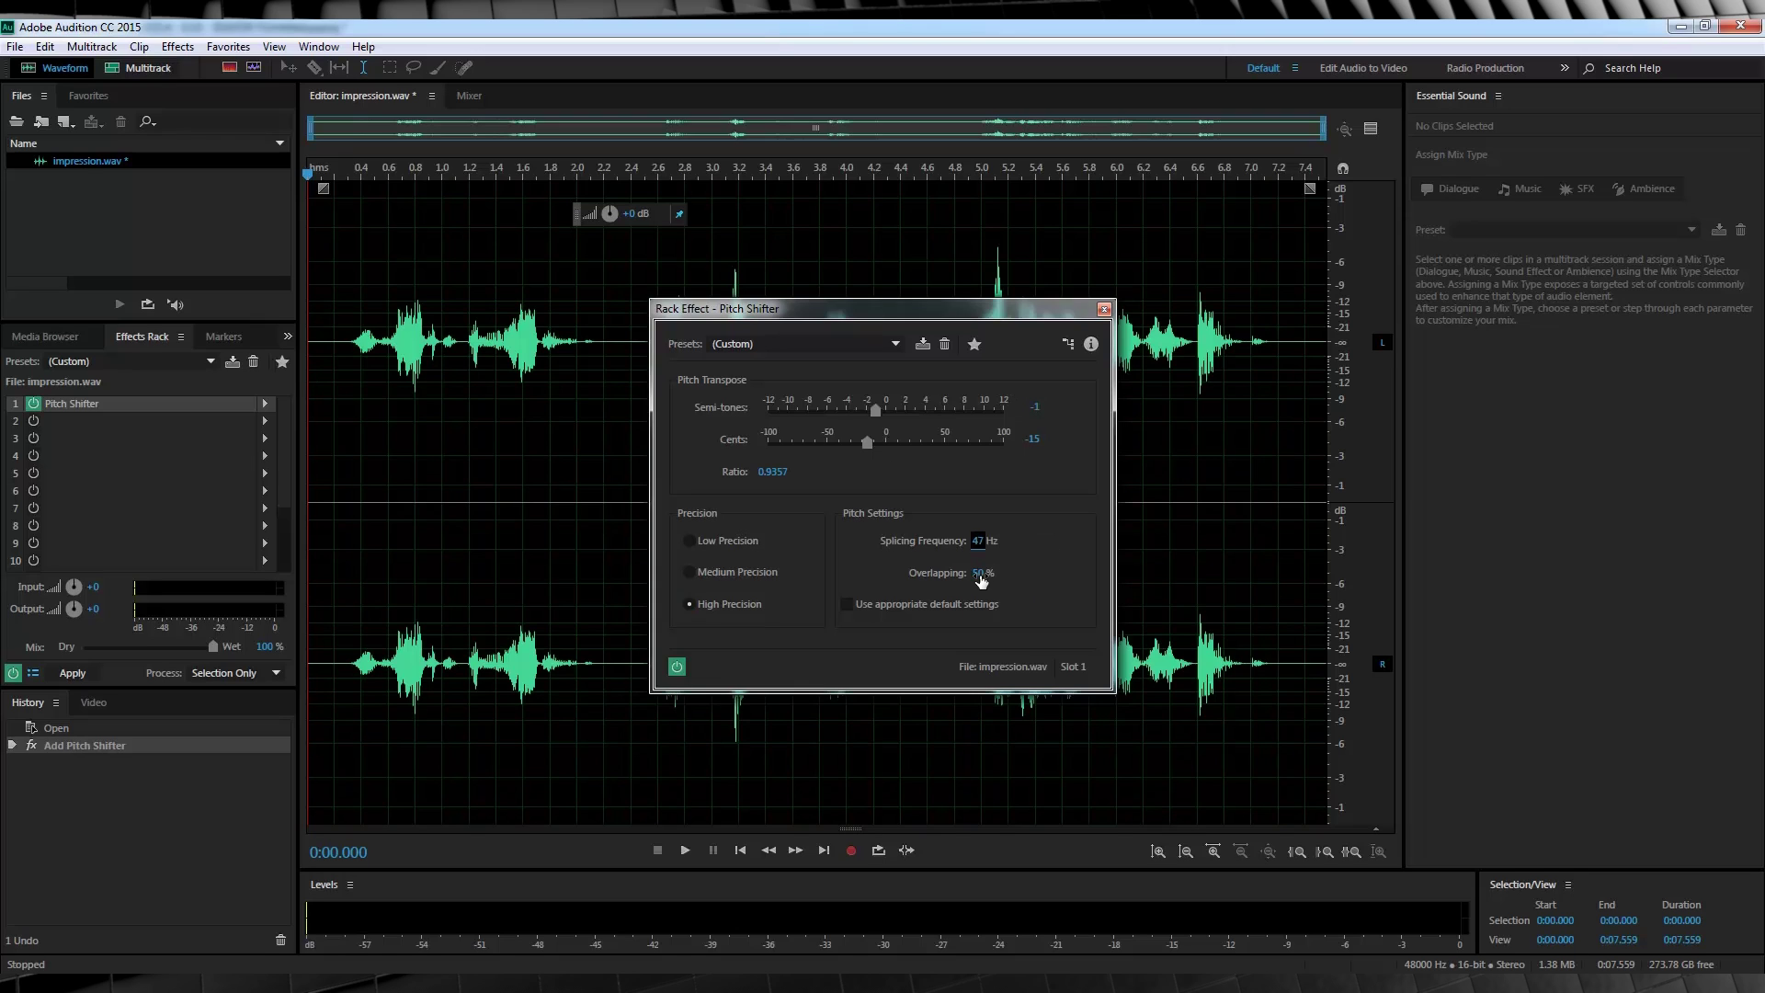
left_click(980, 574)
type("28")
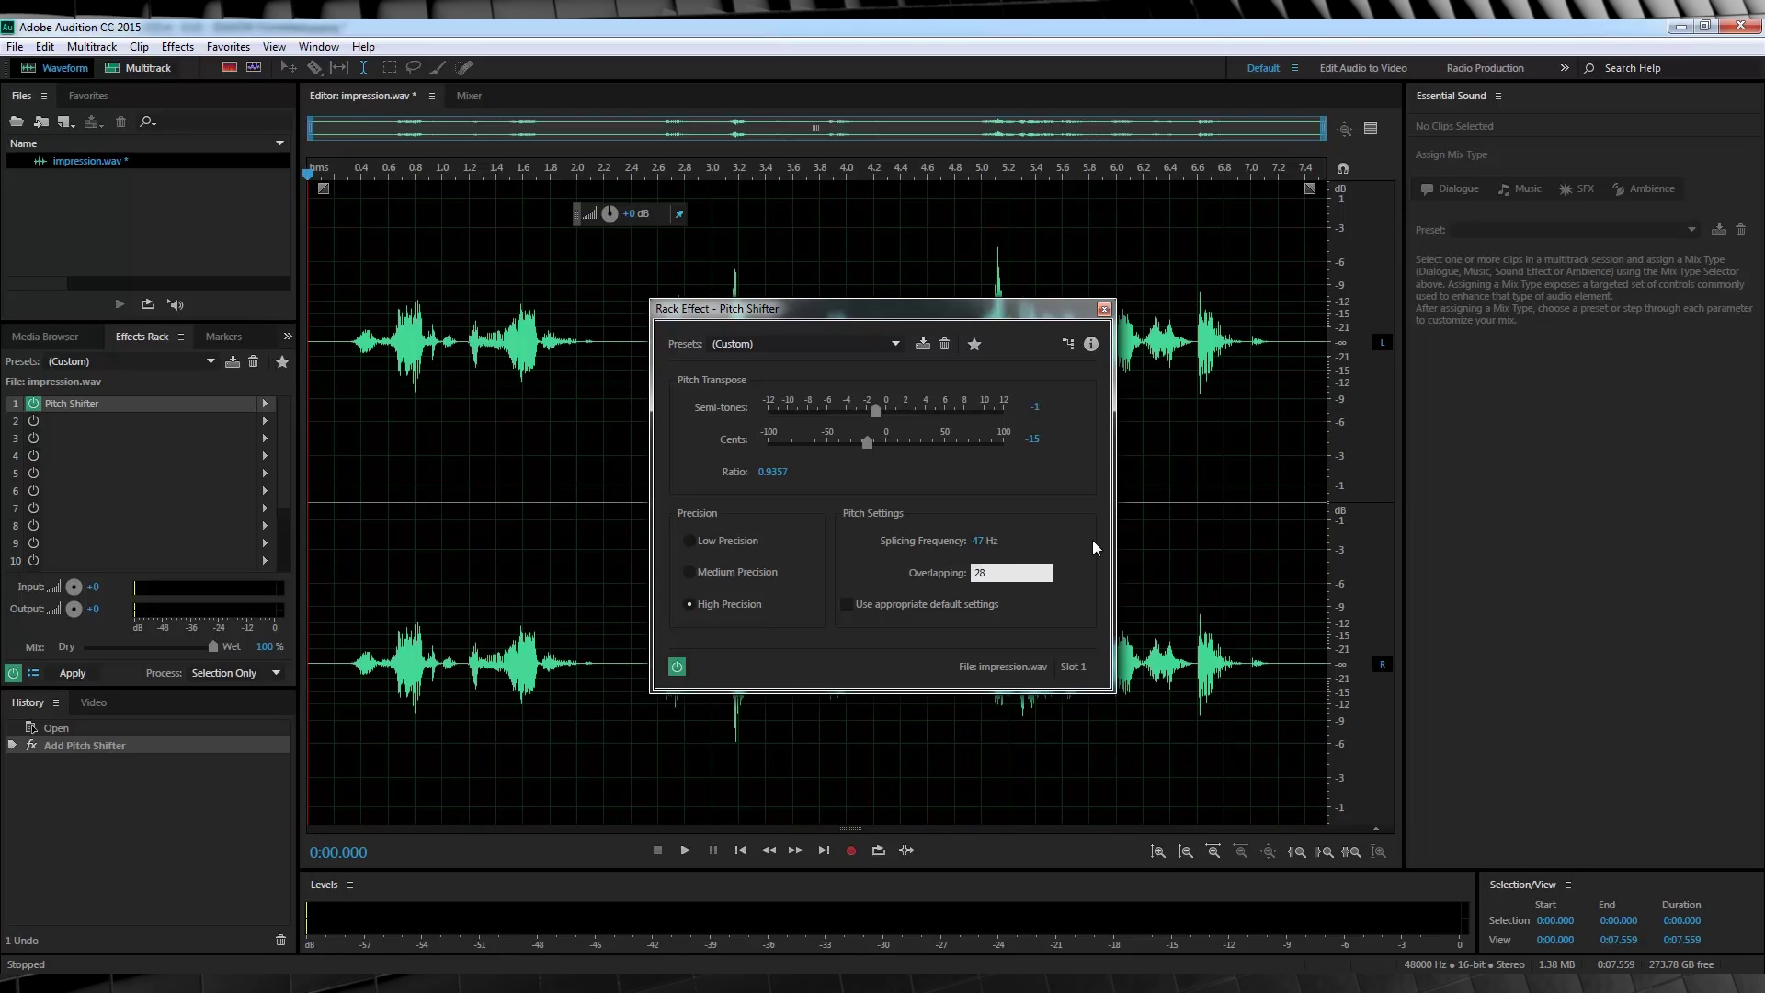
key("Return")
left_click(685, 851)
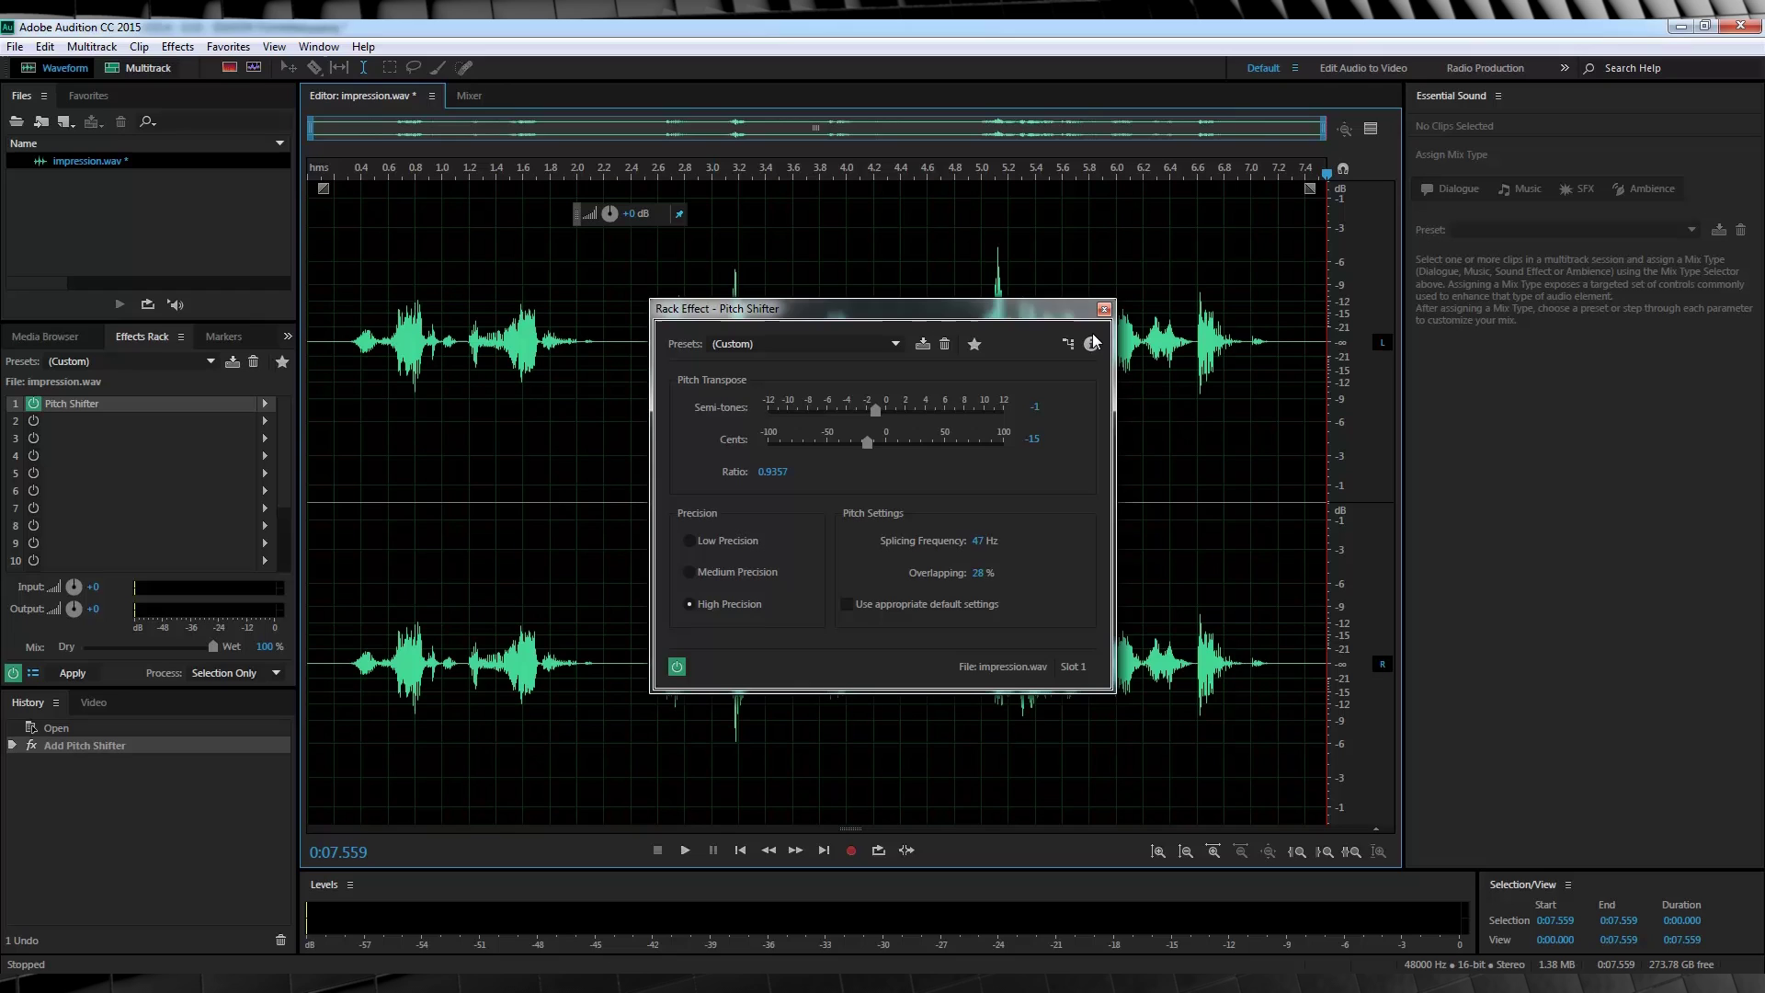
left_click(1103, 308)
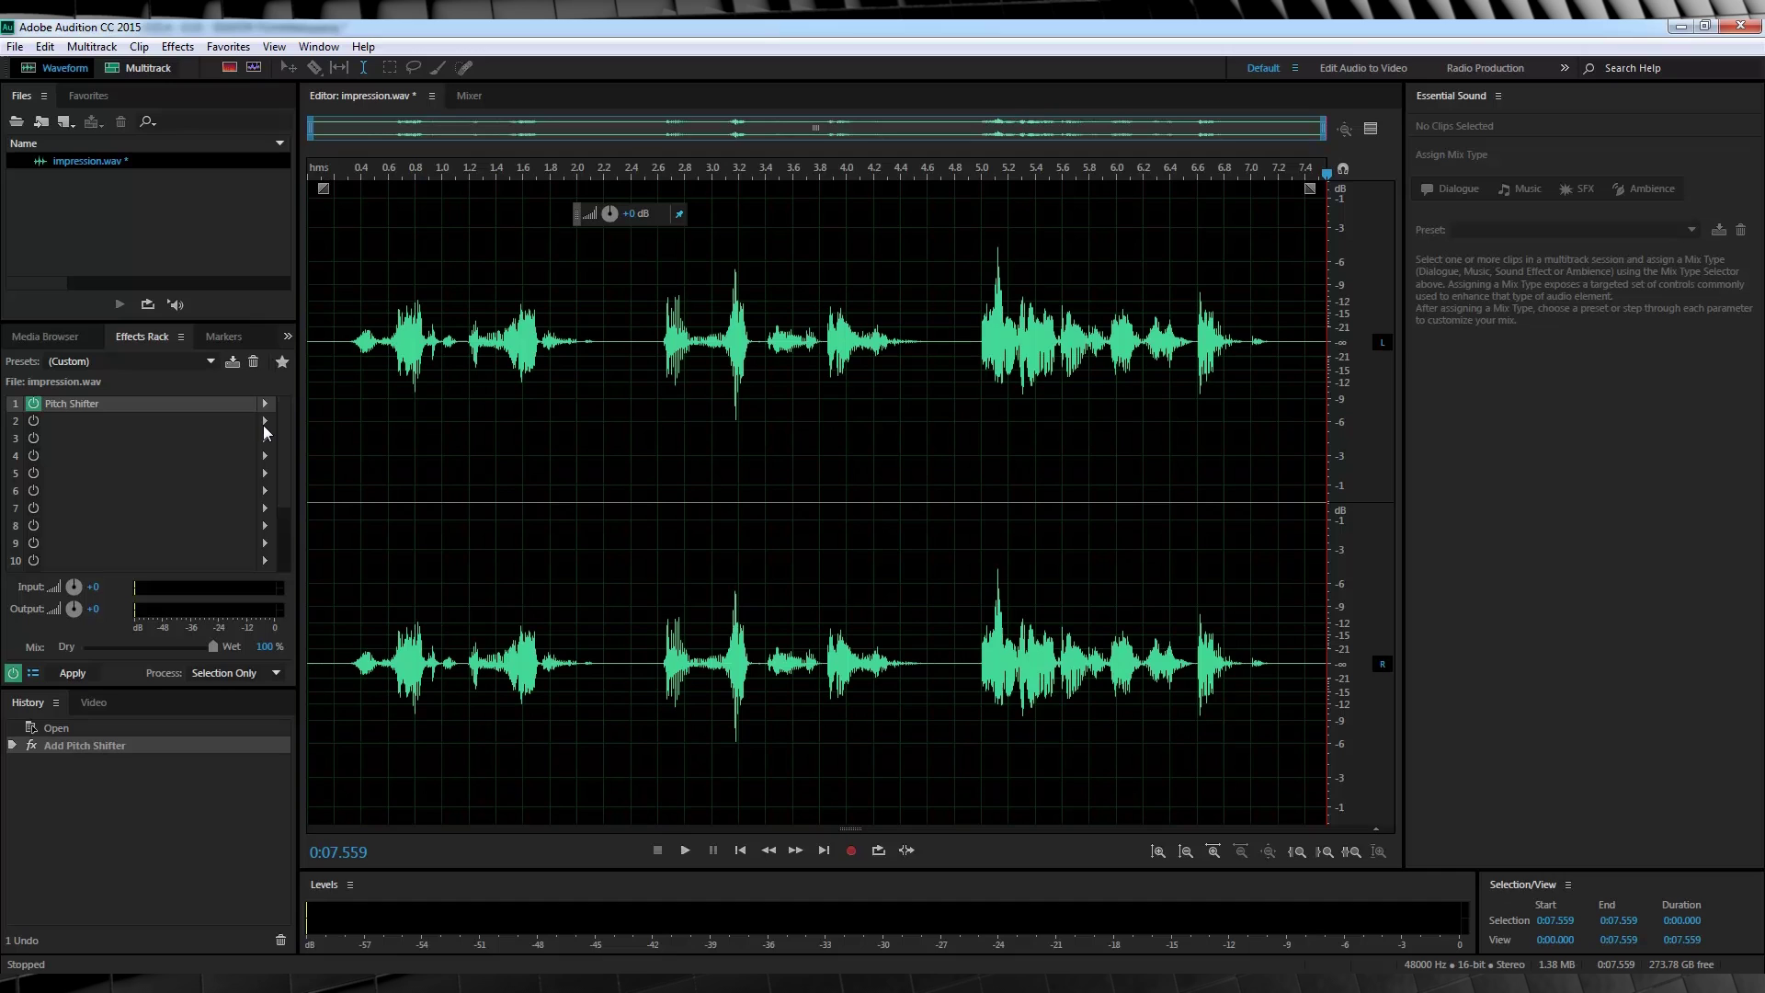
Add Guitar Suite to rack slot 2 and reset it to the (Default) preset.
left_click(264, 423)
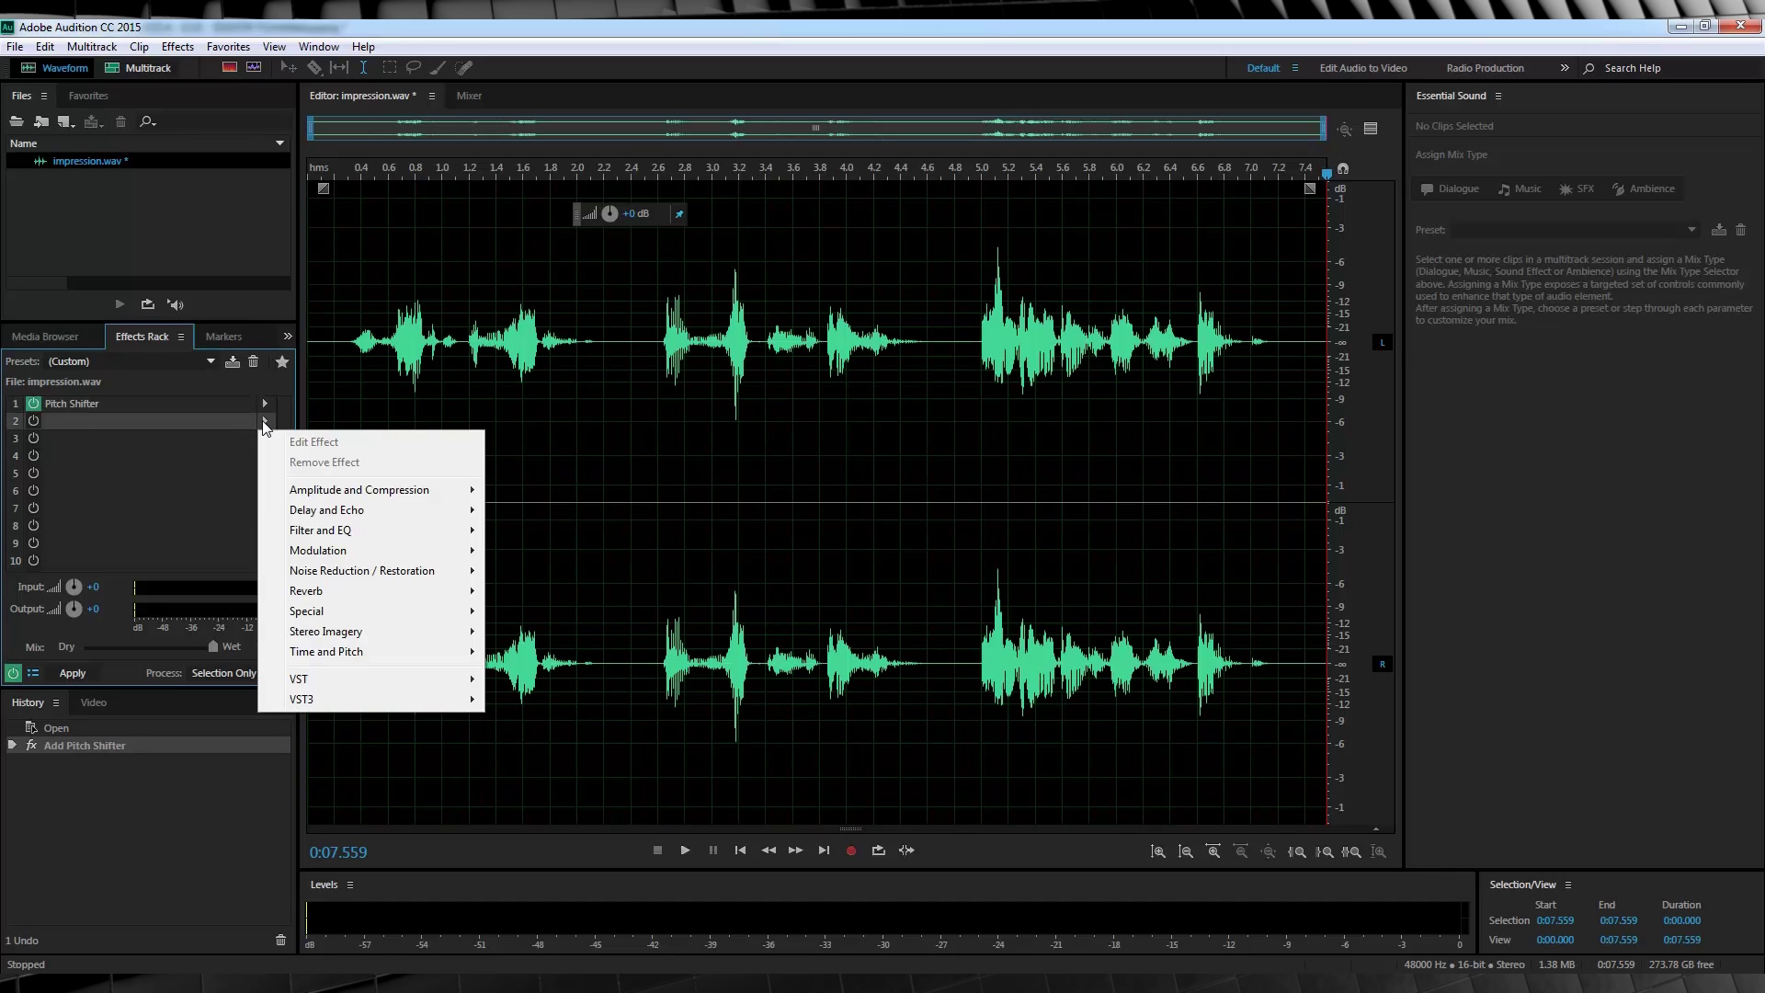
mouse_move(331, 611)
left_click(546, 633)
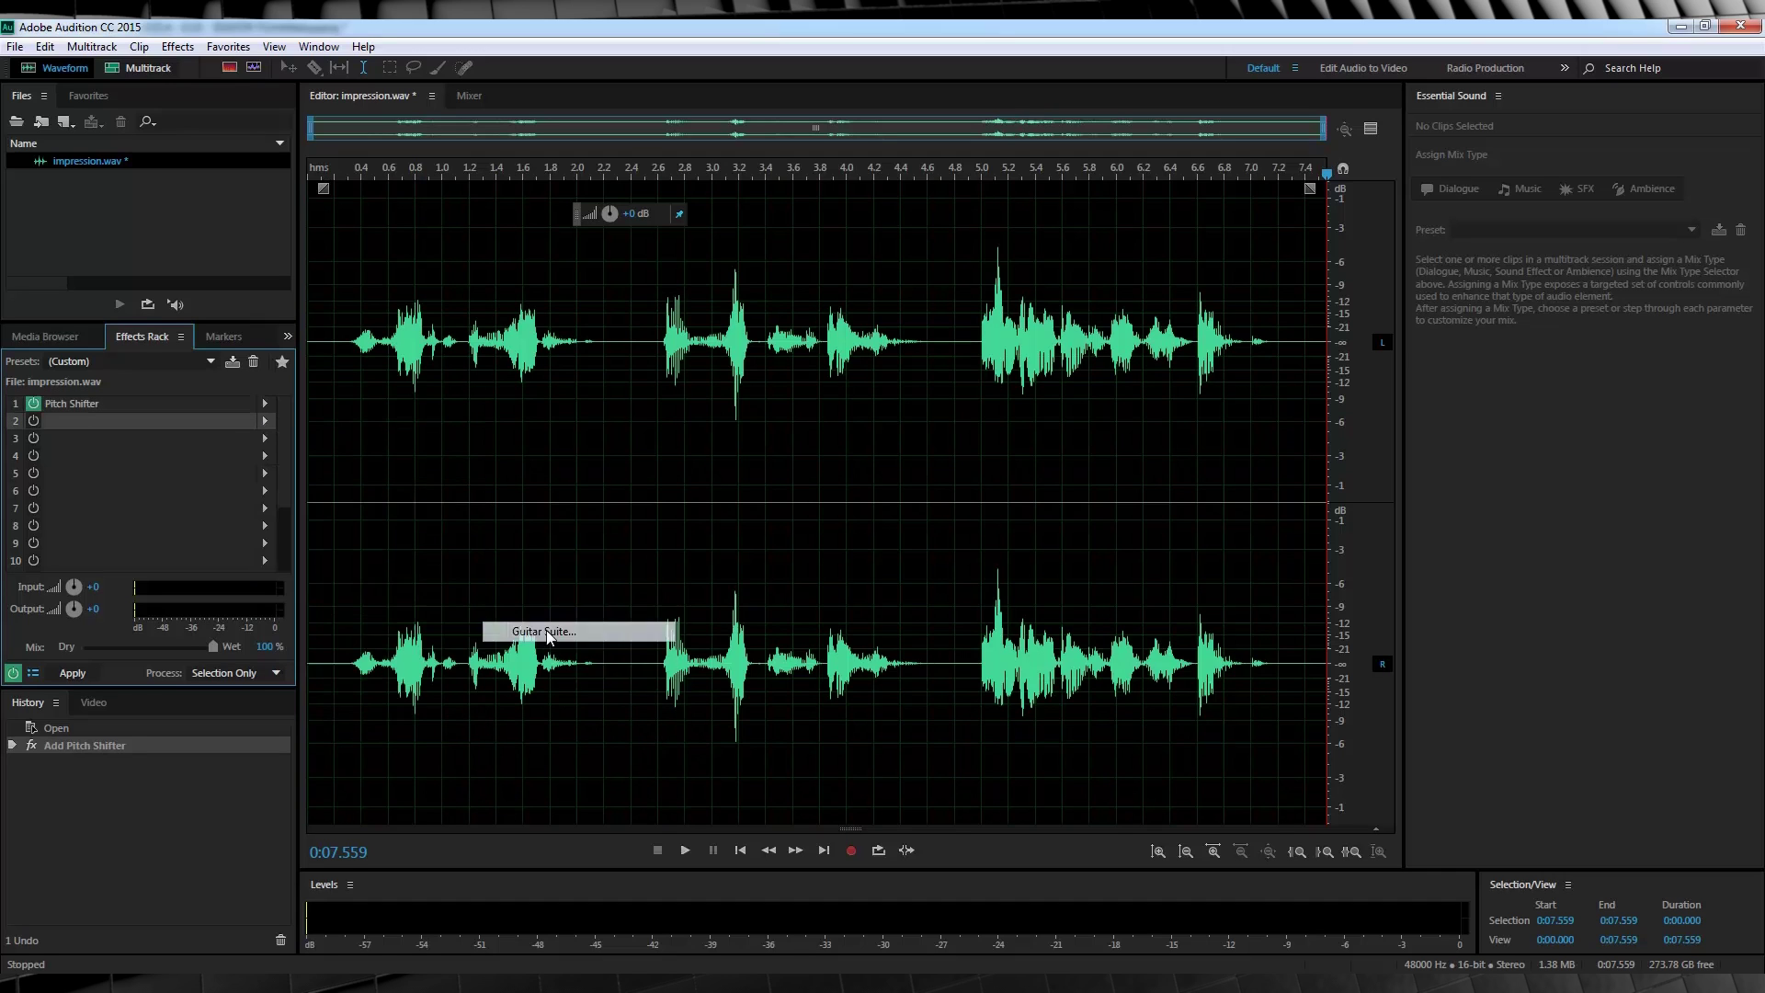
left_click(809, 352)
left_click(780, 366)
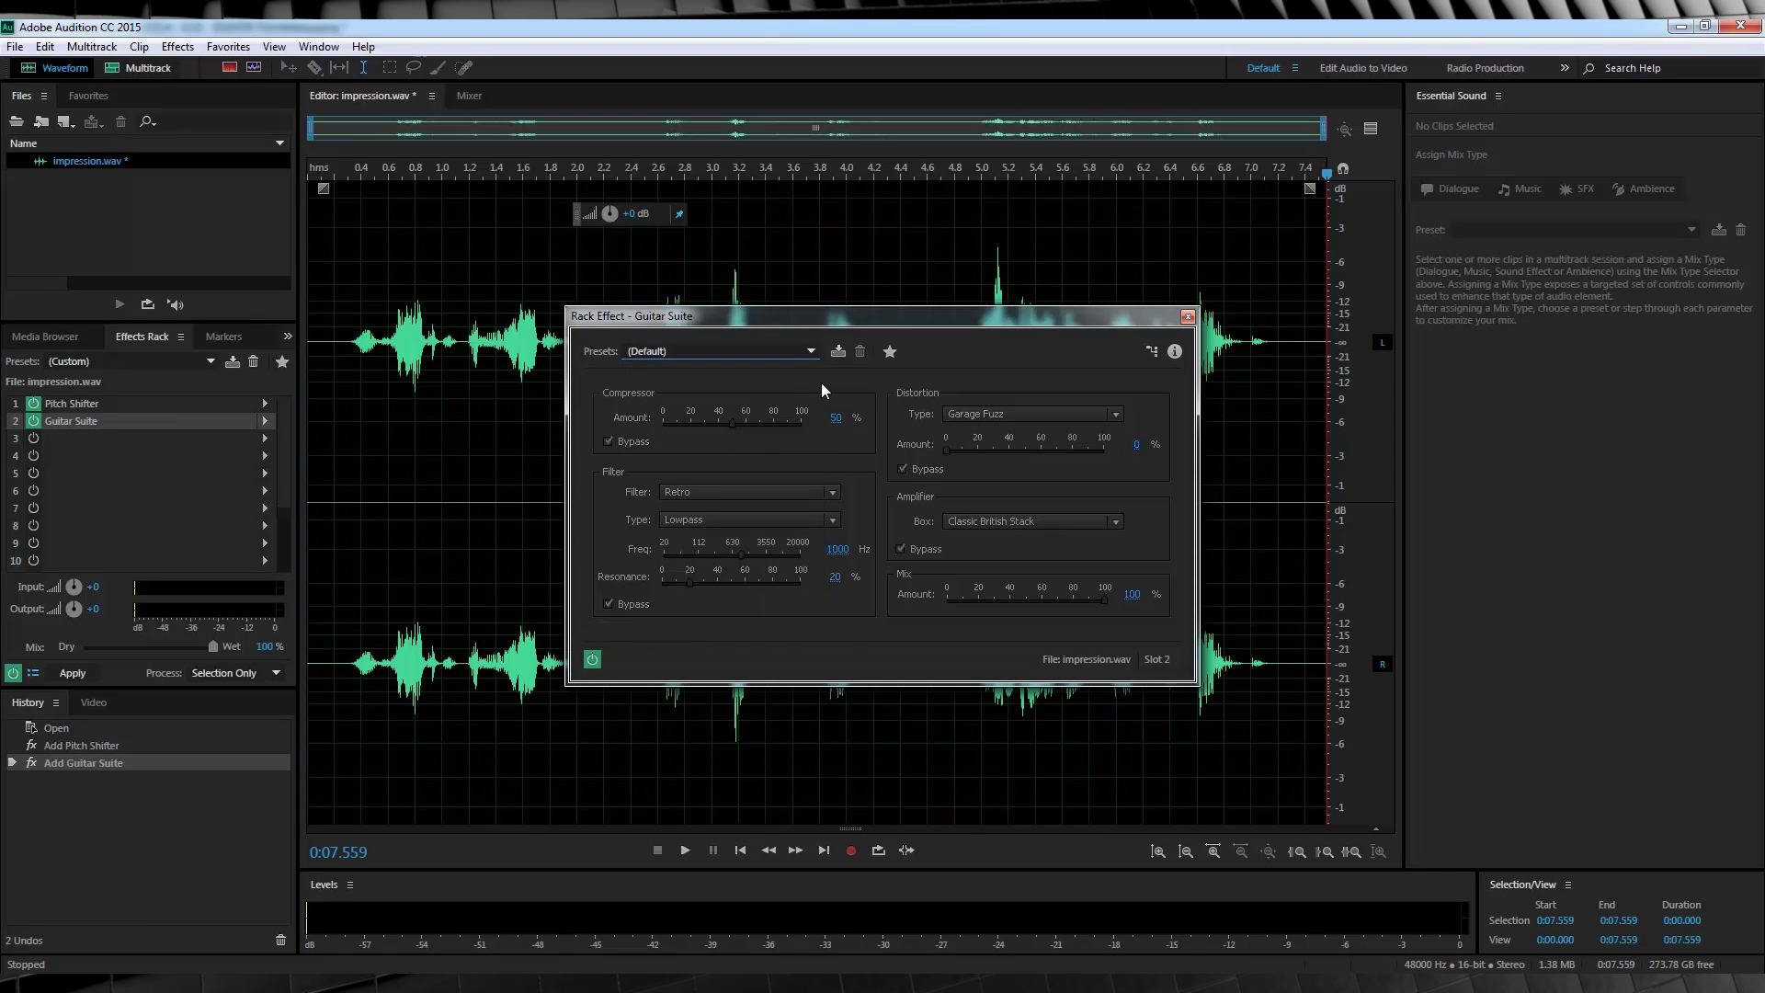
Set Guitar Suite compressor to 0%, filter to Bandpass, and resonance to 0%.
left_click(837, 419)
type("0")
key("Return")
left_click(829, 521)
left_click(816, 560)
left_click(832, 578)
type("0")
key("Return")
Set distortion to 10% and enable the Bass Cabinet amplifier instead of bypassing it.
left_click(1138, 445)
type("10")
key("Return")
left_click(971, 518)
left_click(992, 586)
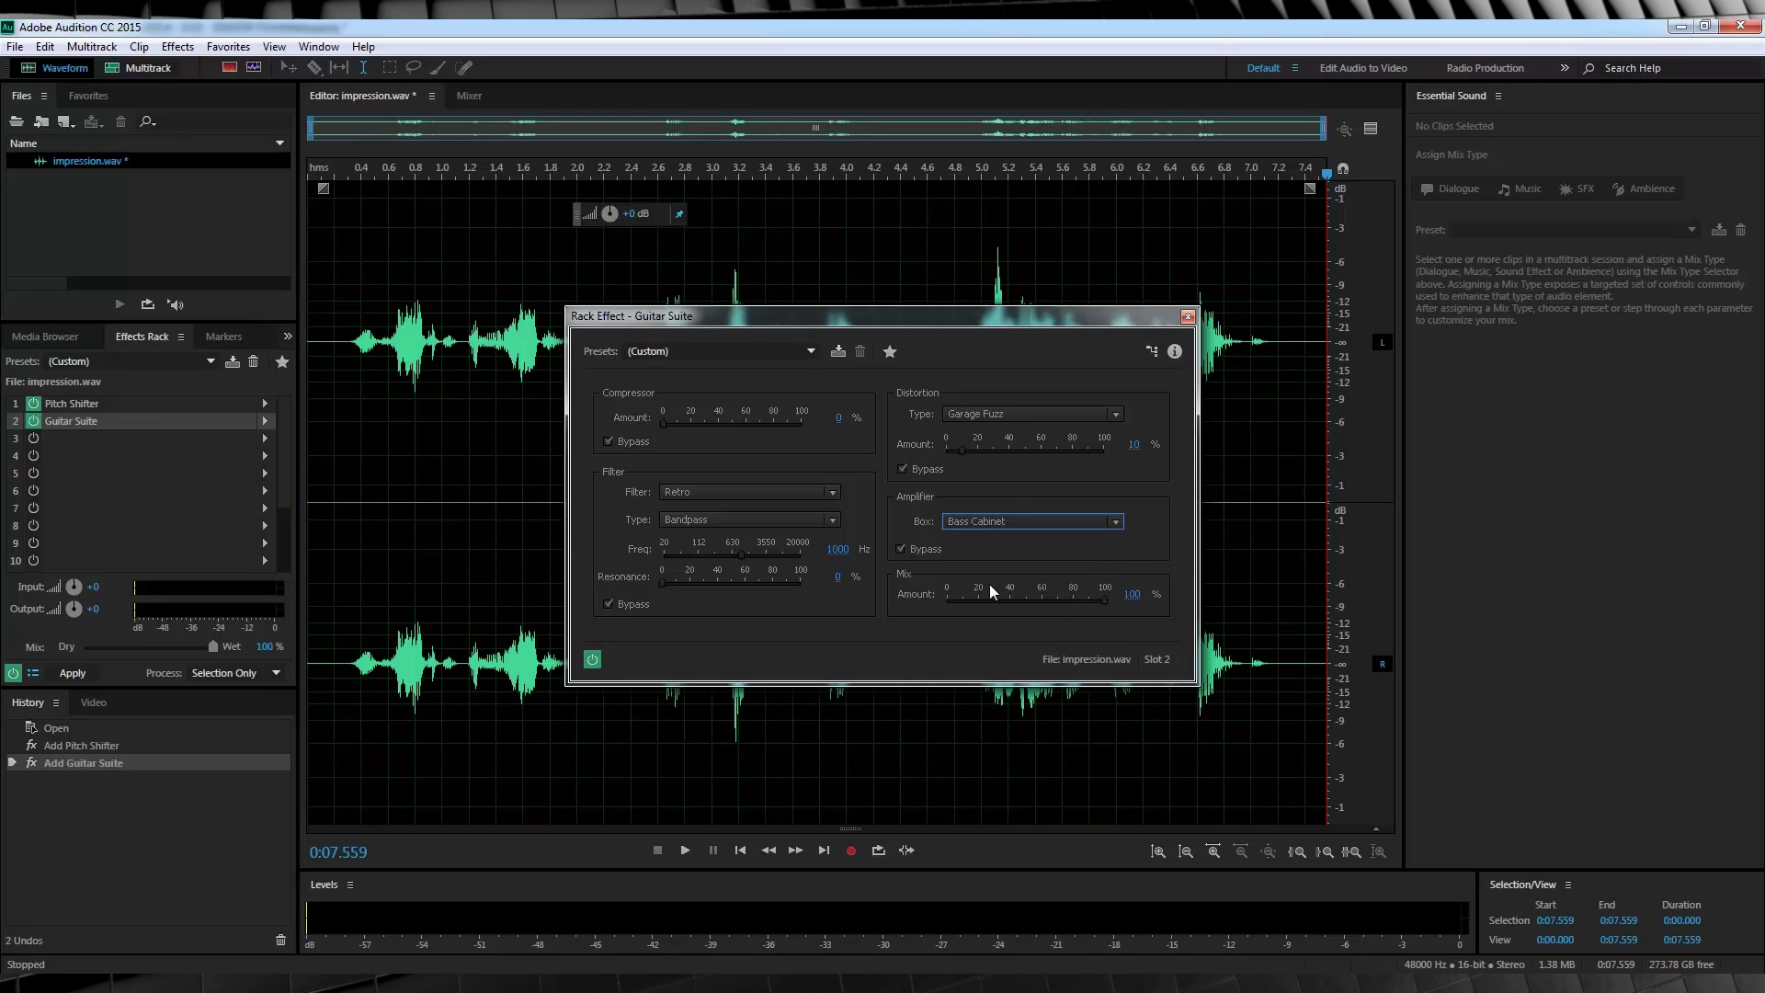
left_click(901, 549)
Set the Guitar Suite mix to 50%, preview both effects, and close the settings.
left_click(1129, 594)
type("50")
key("Return")
left_click(685, 851)
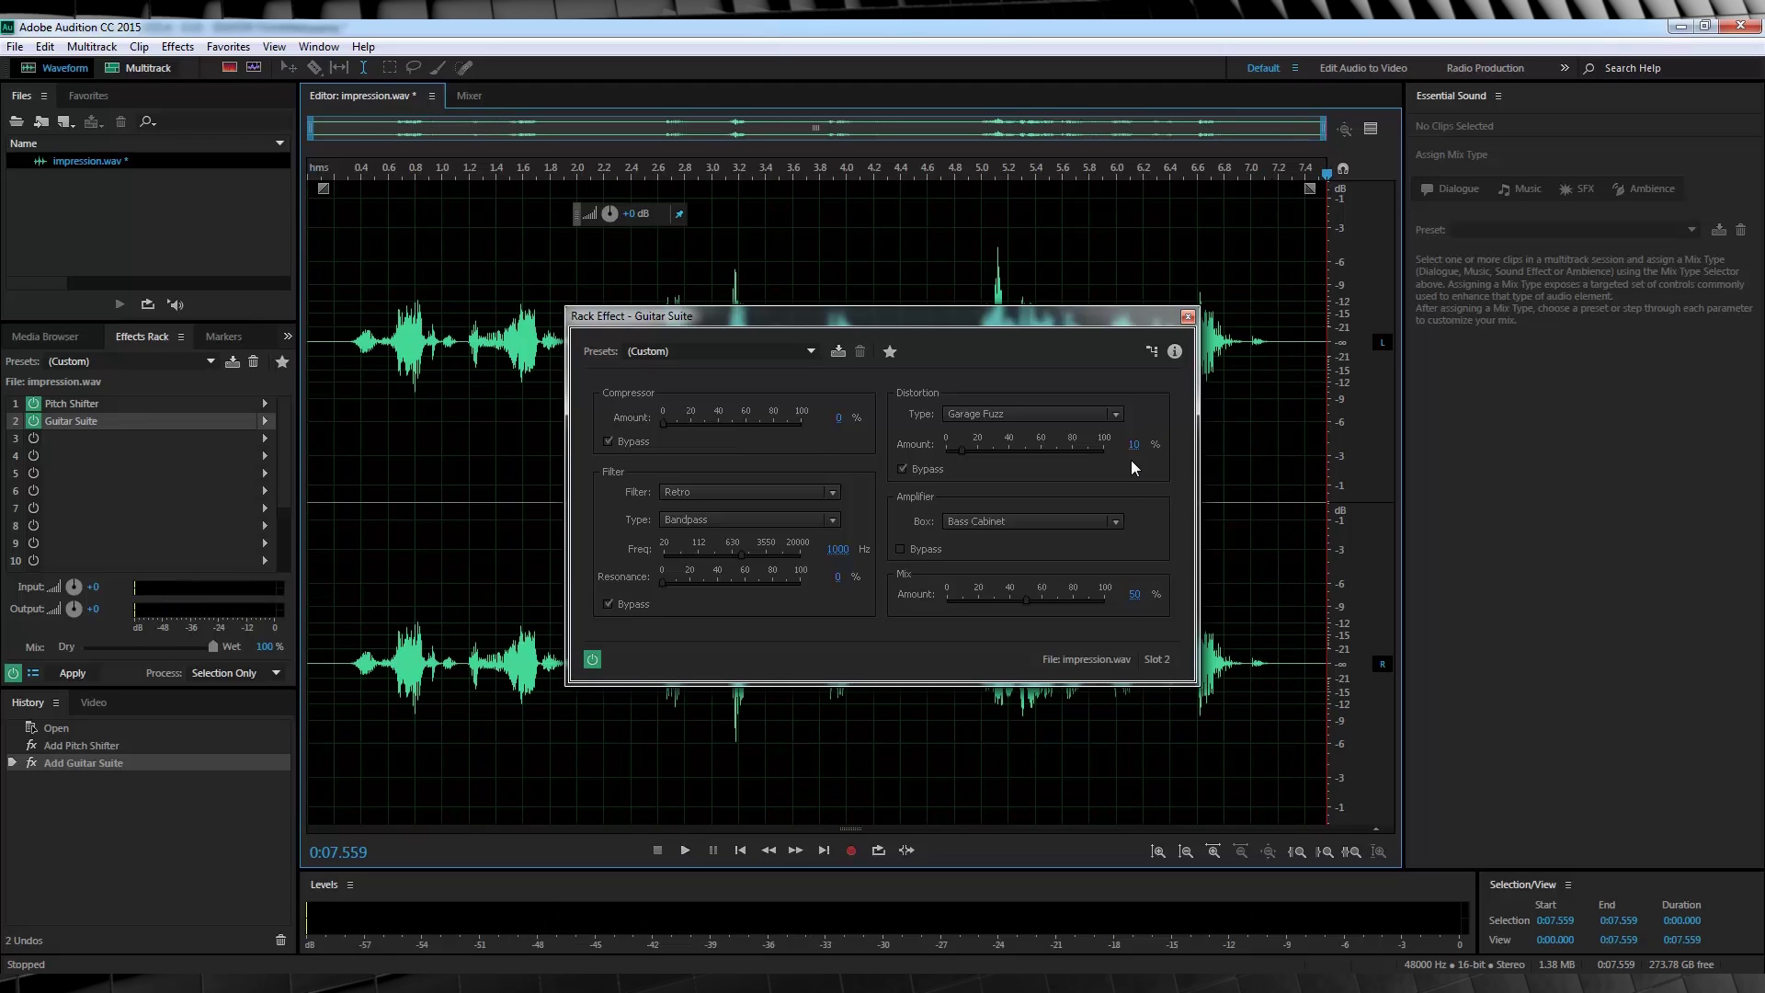
left_click(1187, 316)
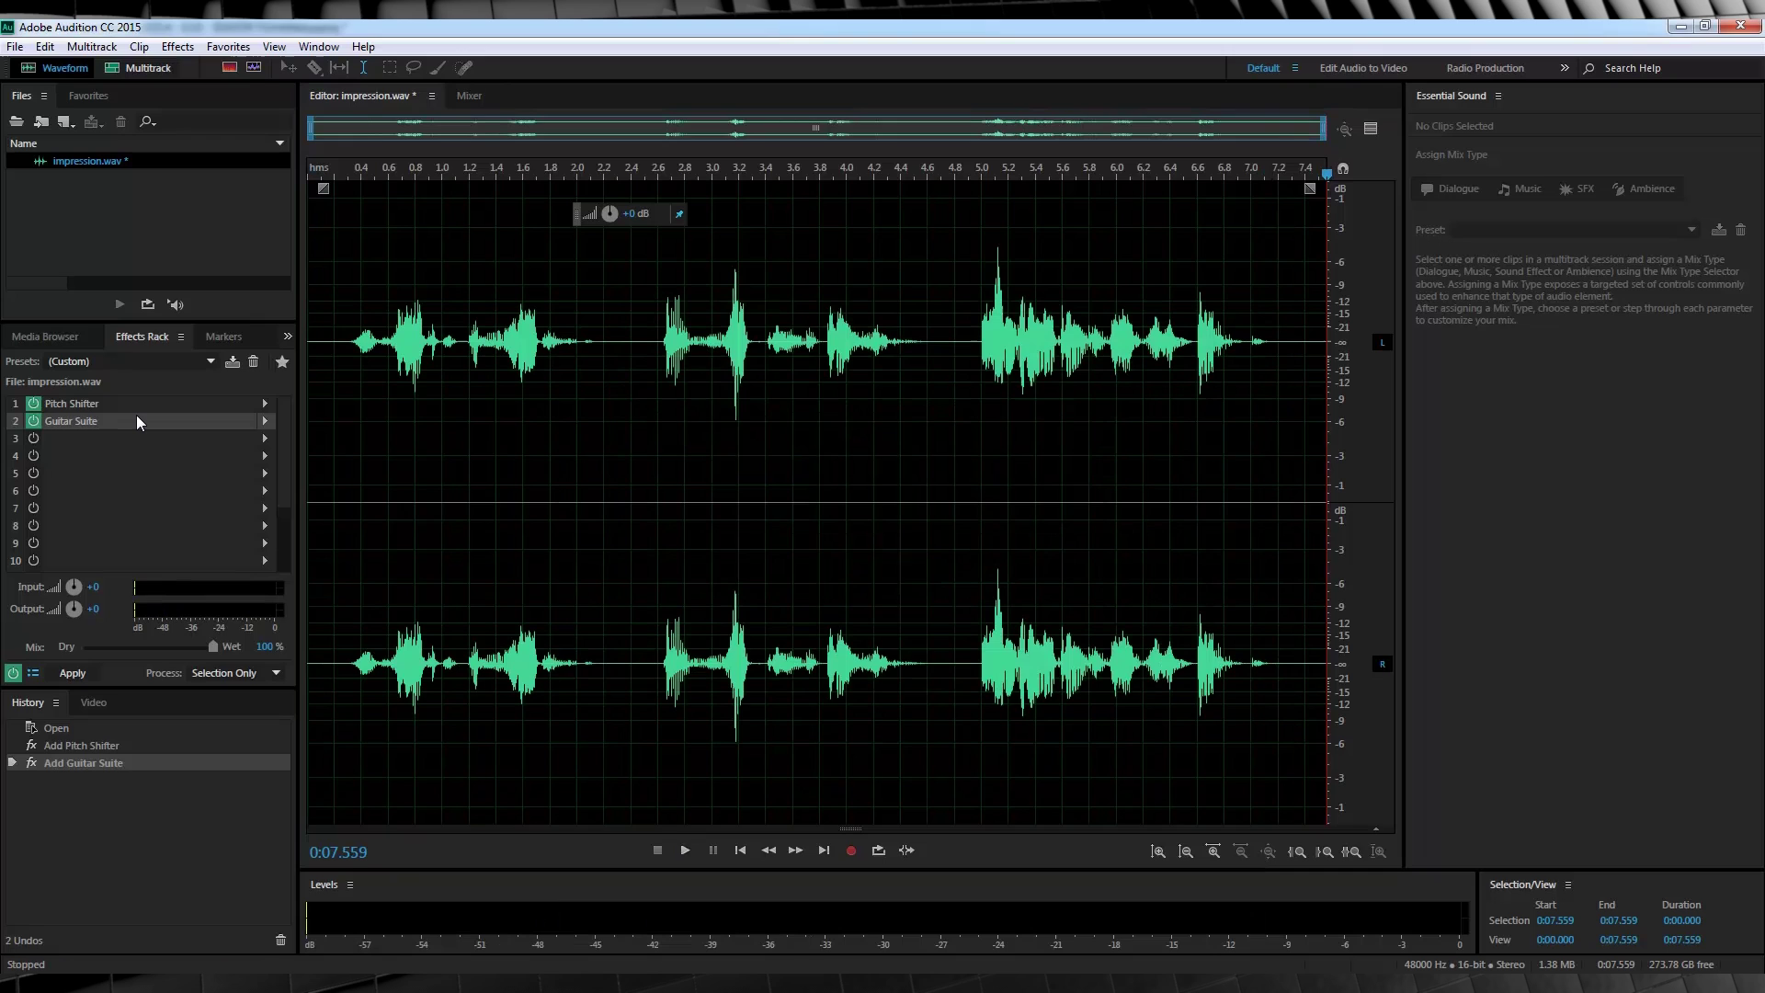
Toggle Pitch Shifter off to compare, then apply both rack effects to impression.wav and deselect the waveform.
left_click(34, 405)
left_click(89, 405)
right_click(89, 404)
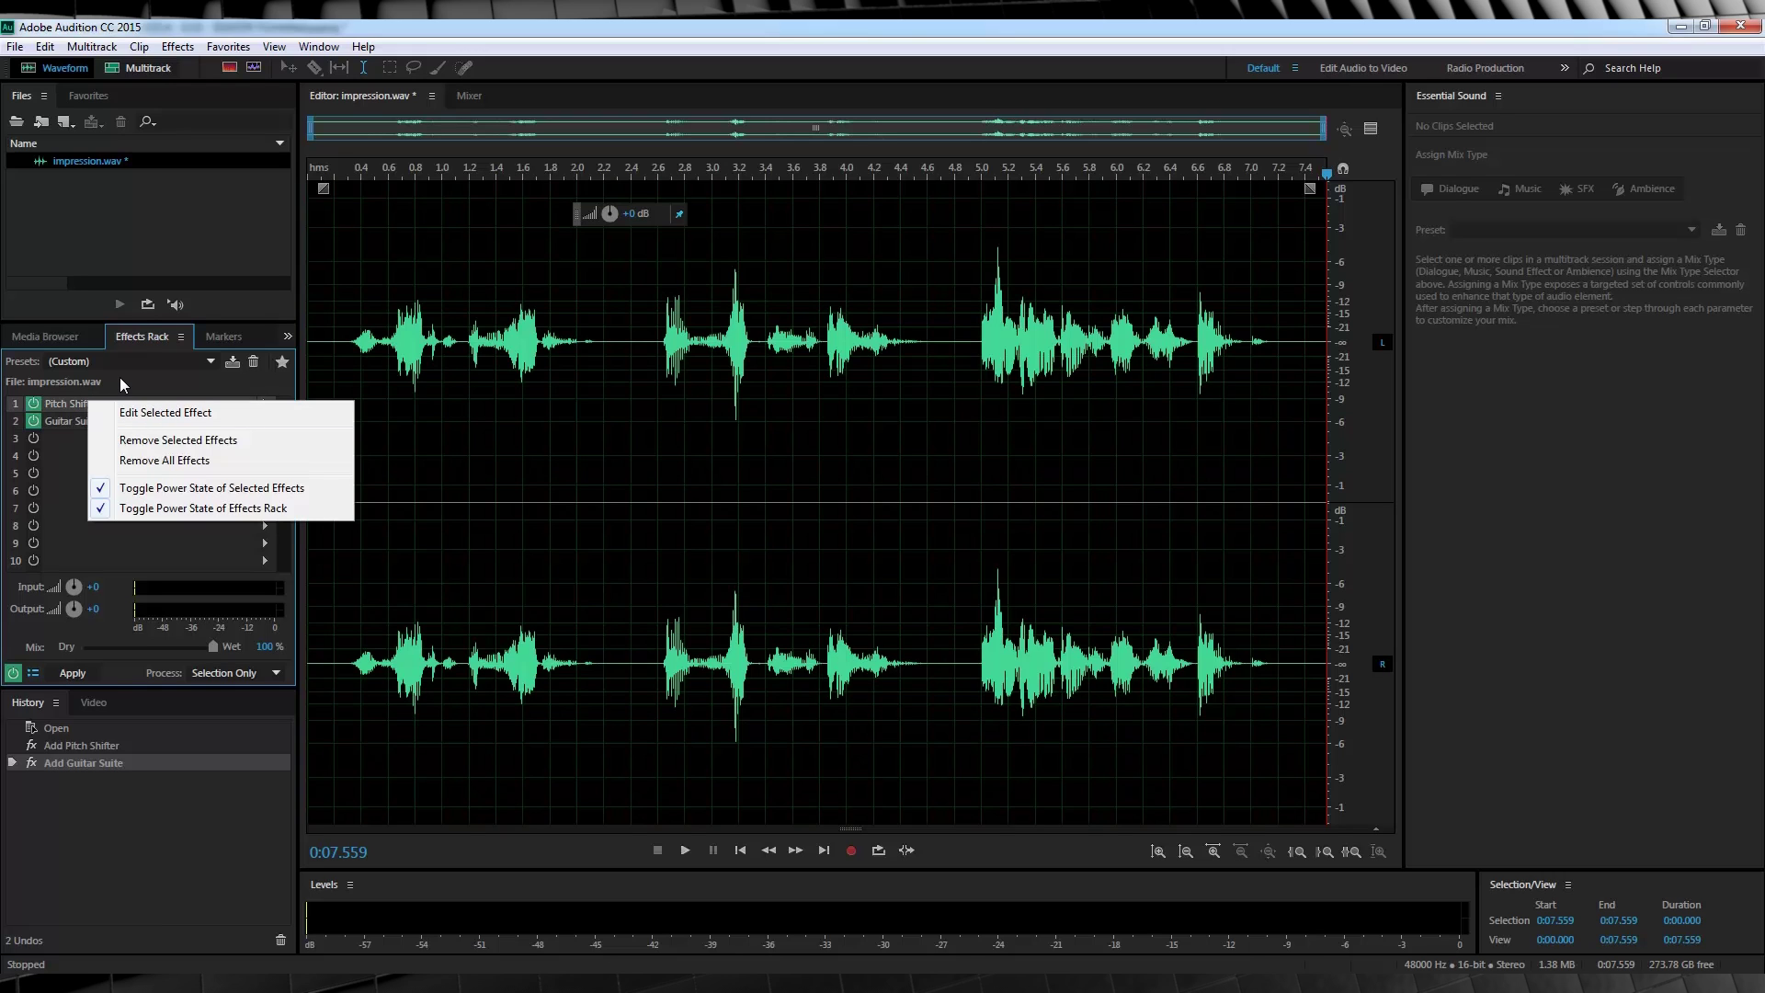
left_click(120, 379)
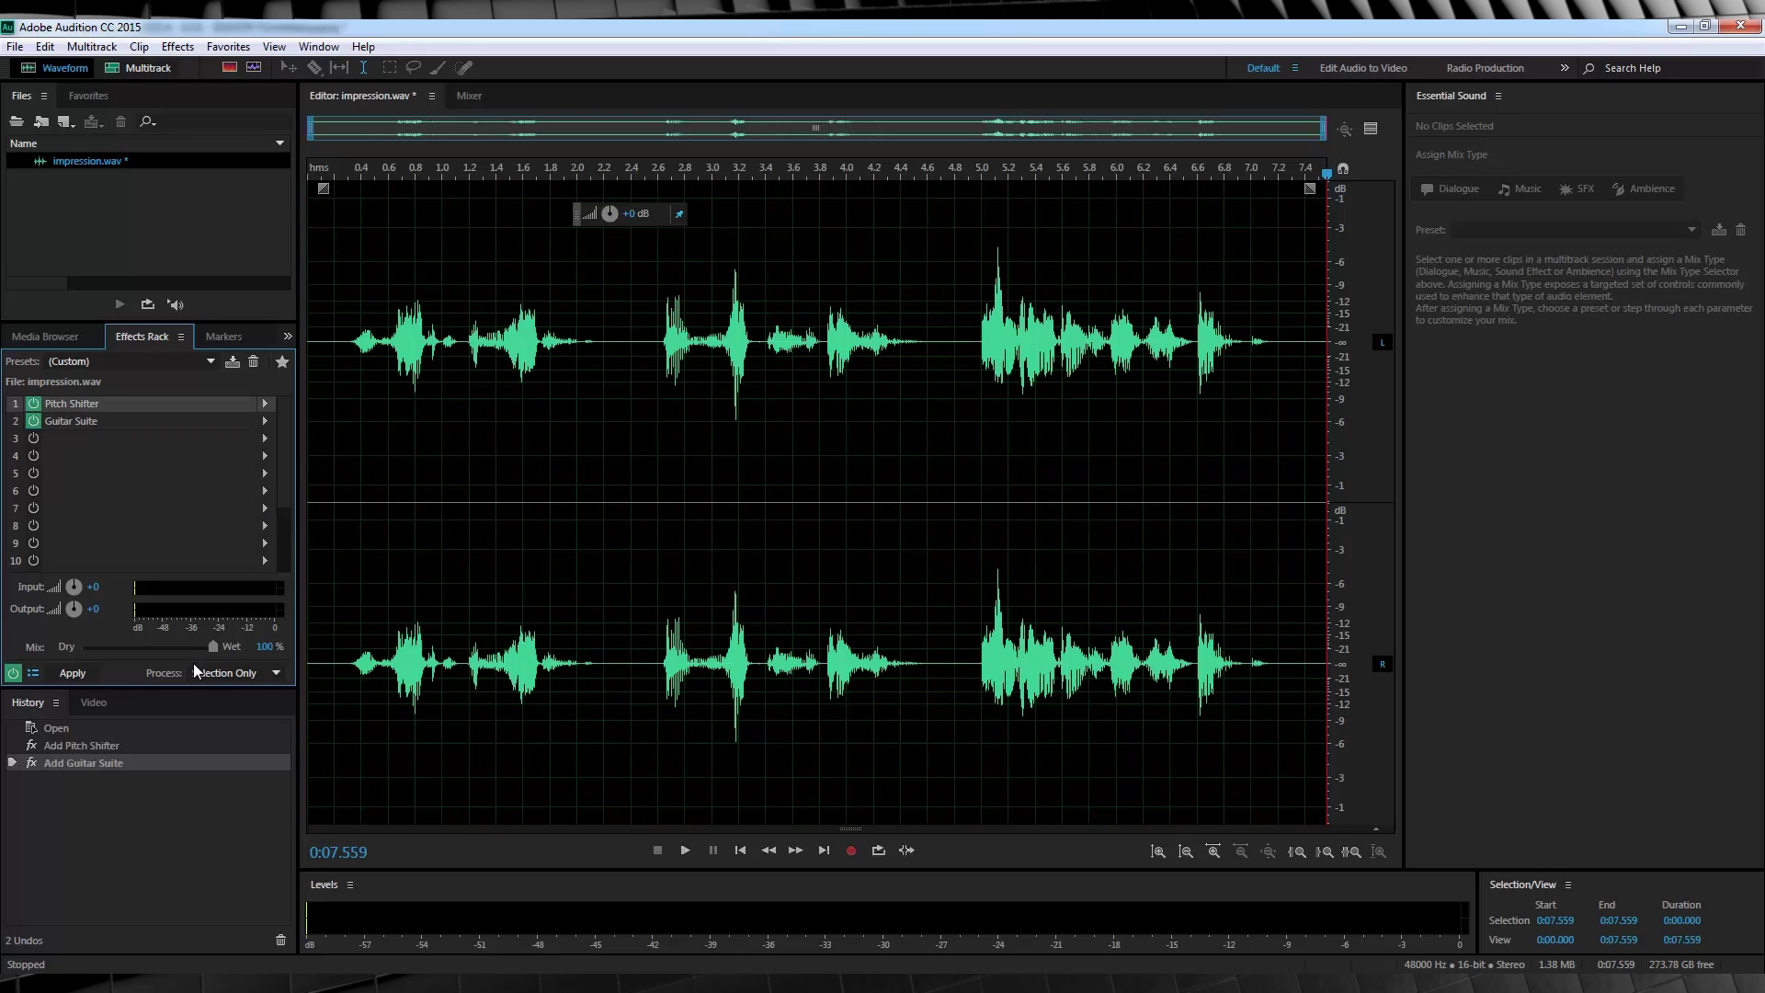
left_click(71, 674)
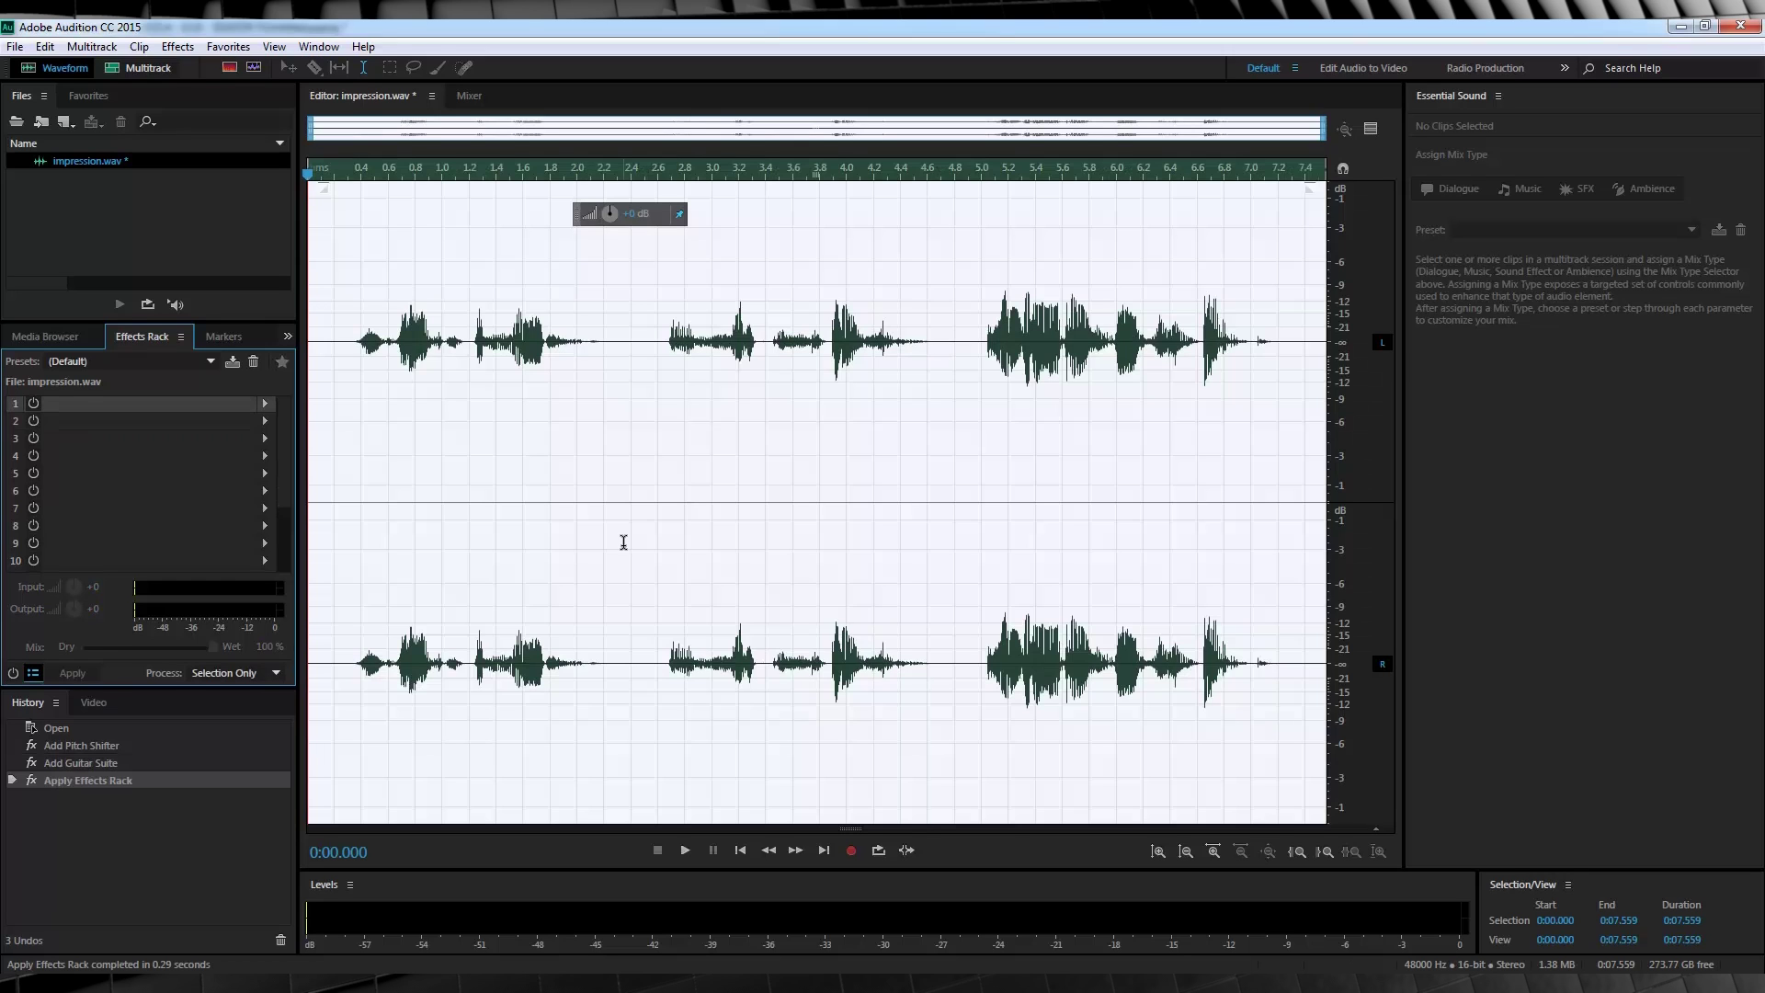
left_click(312, 494)
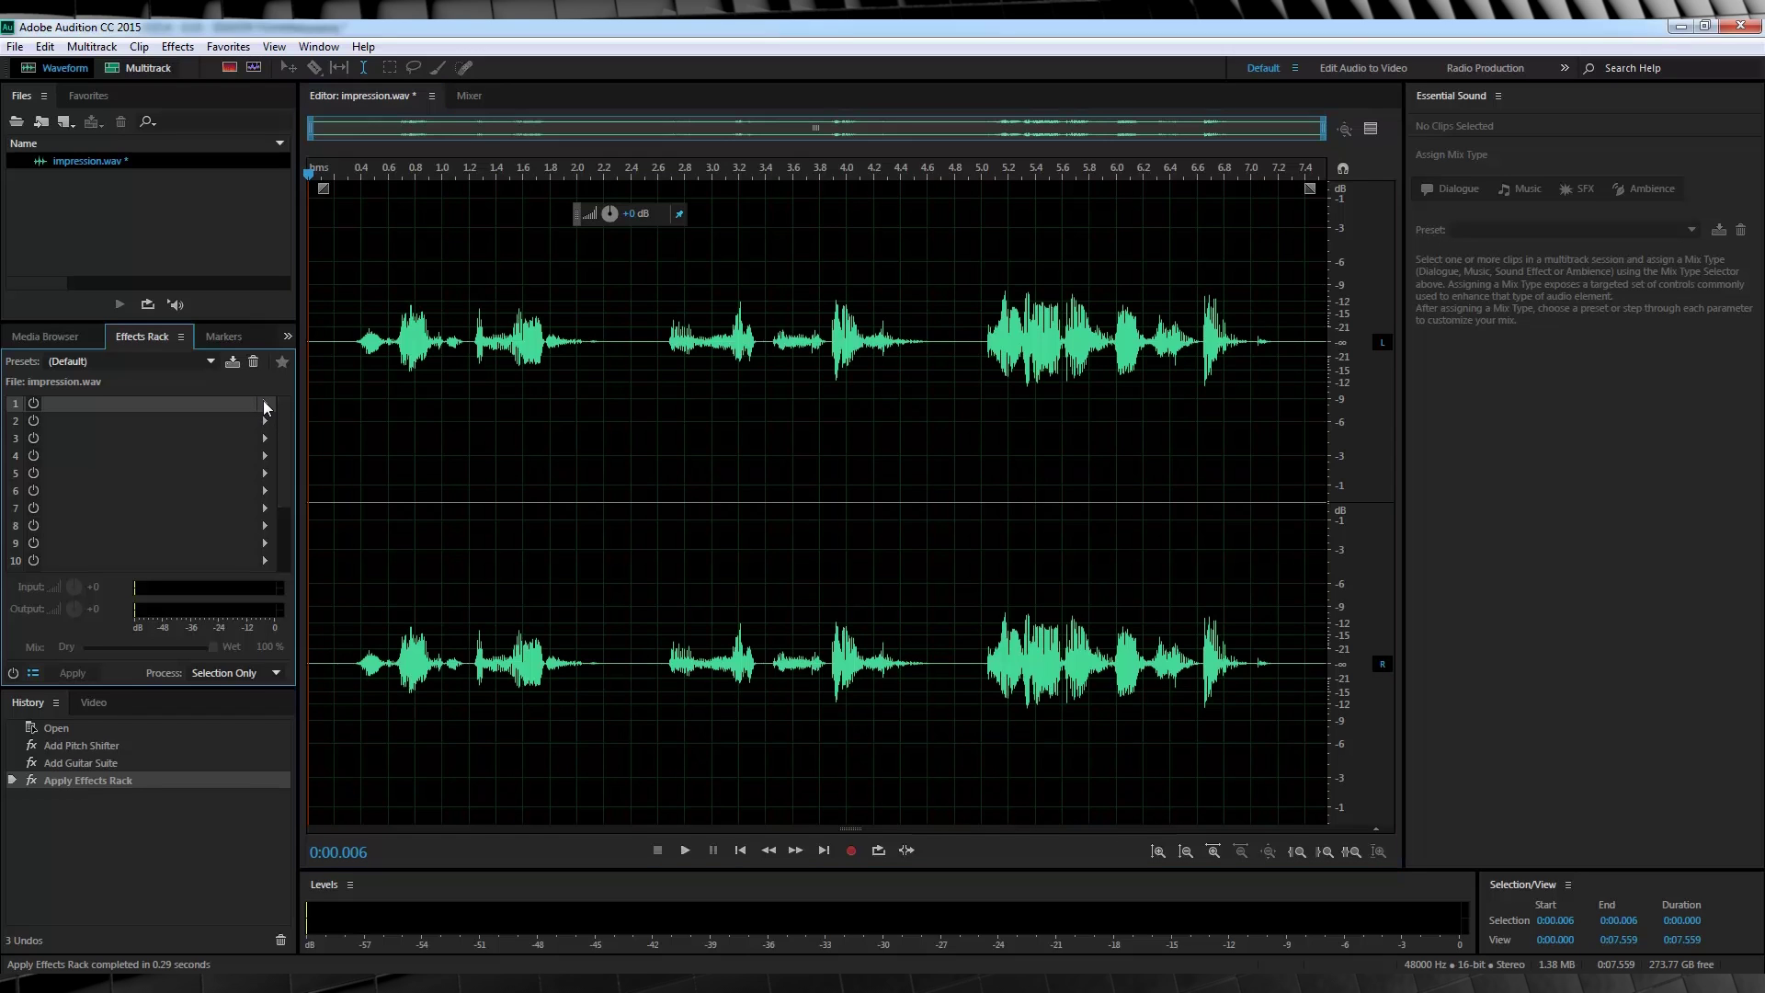
Add a Flanger to rack slot 1 using the Hell's Chorus preset.
left_click(264, 405)
mouse_move(365, 537)
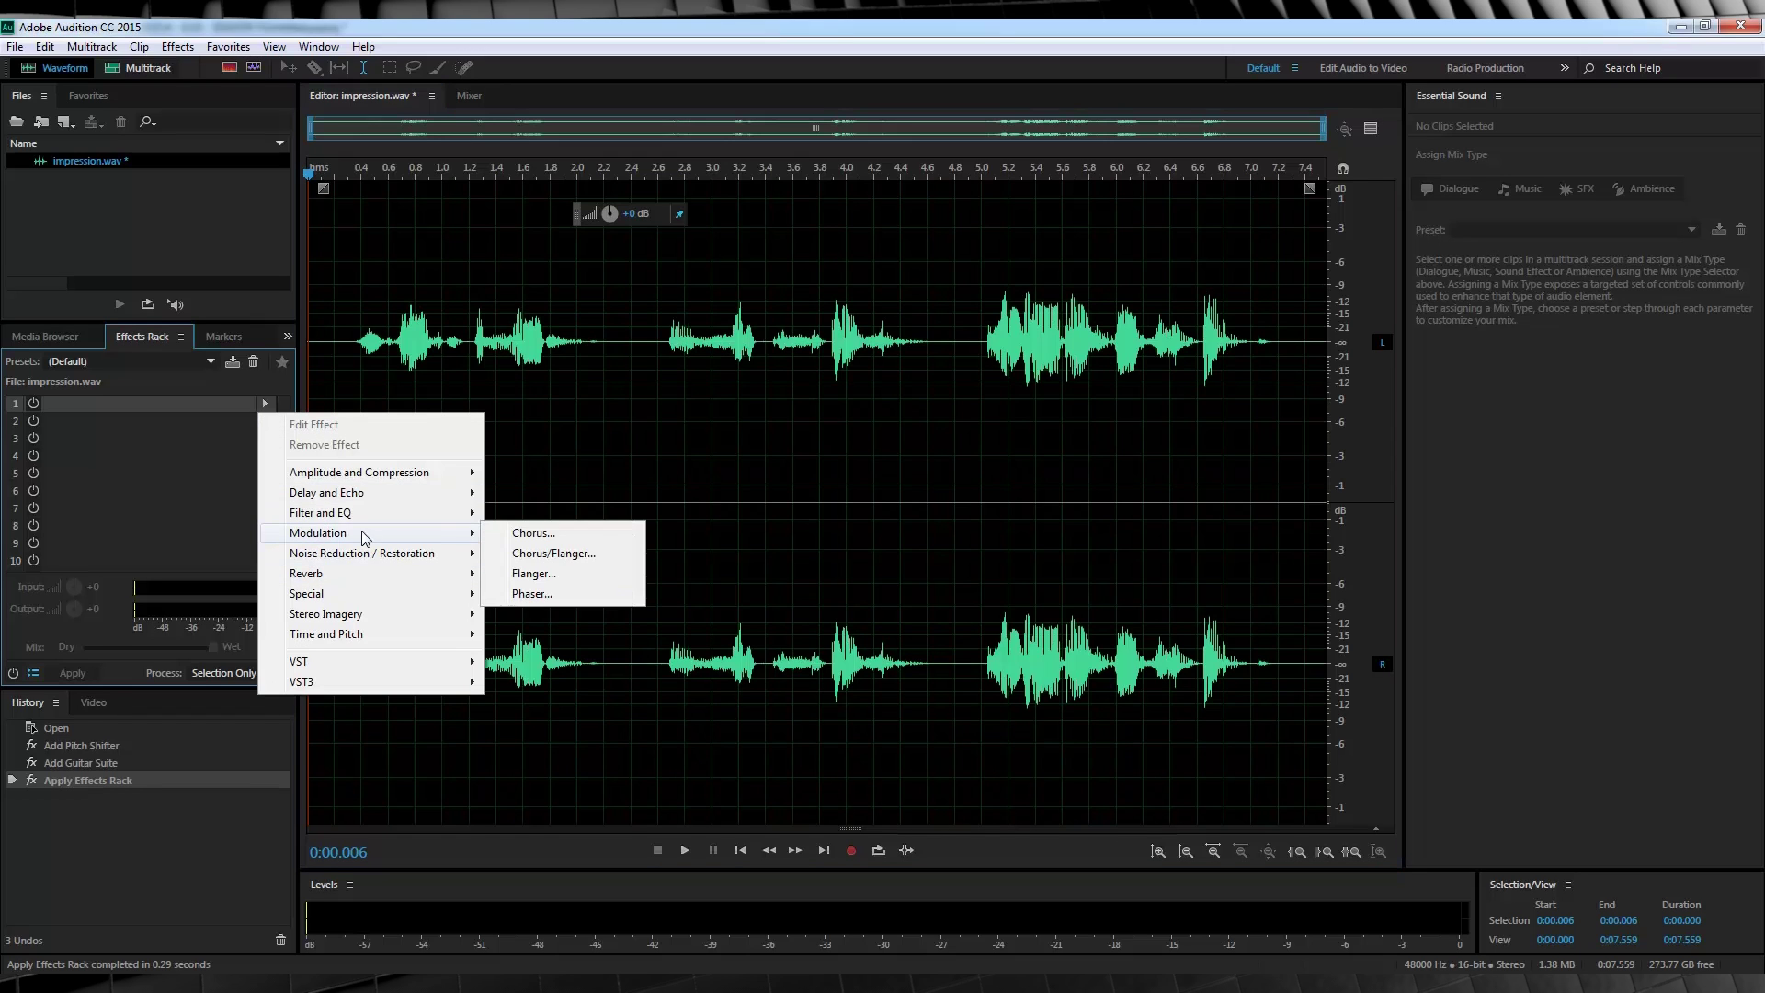
left_click(581, 575)
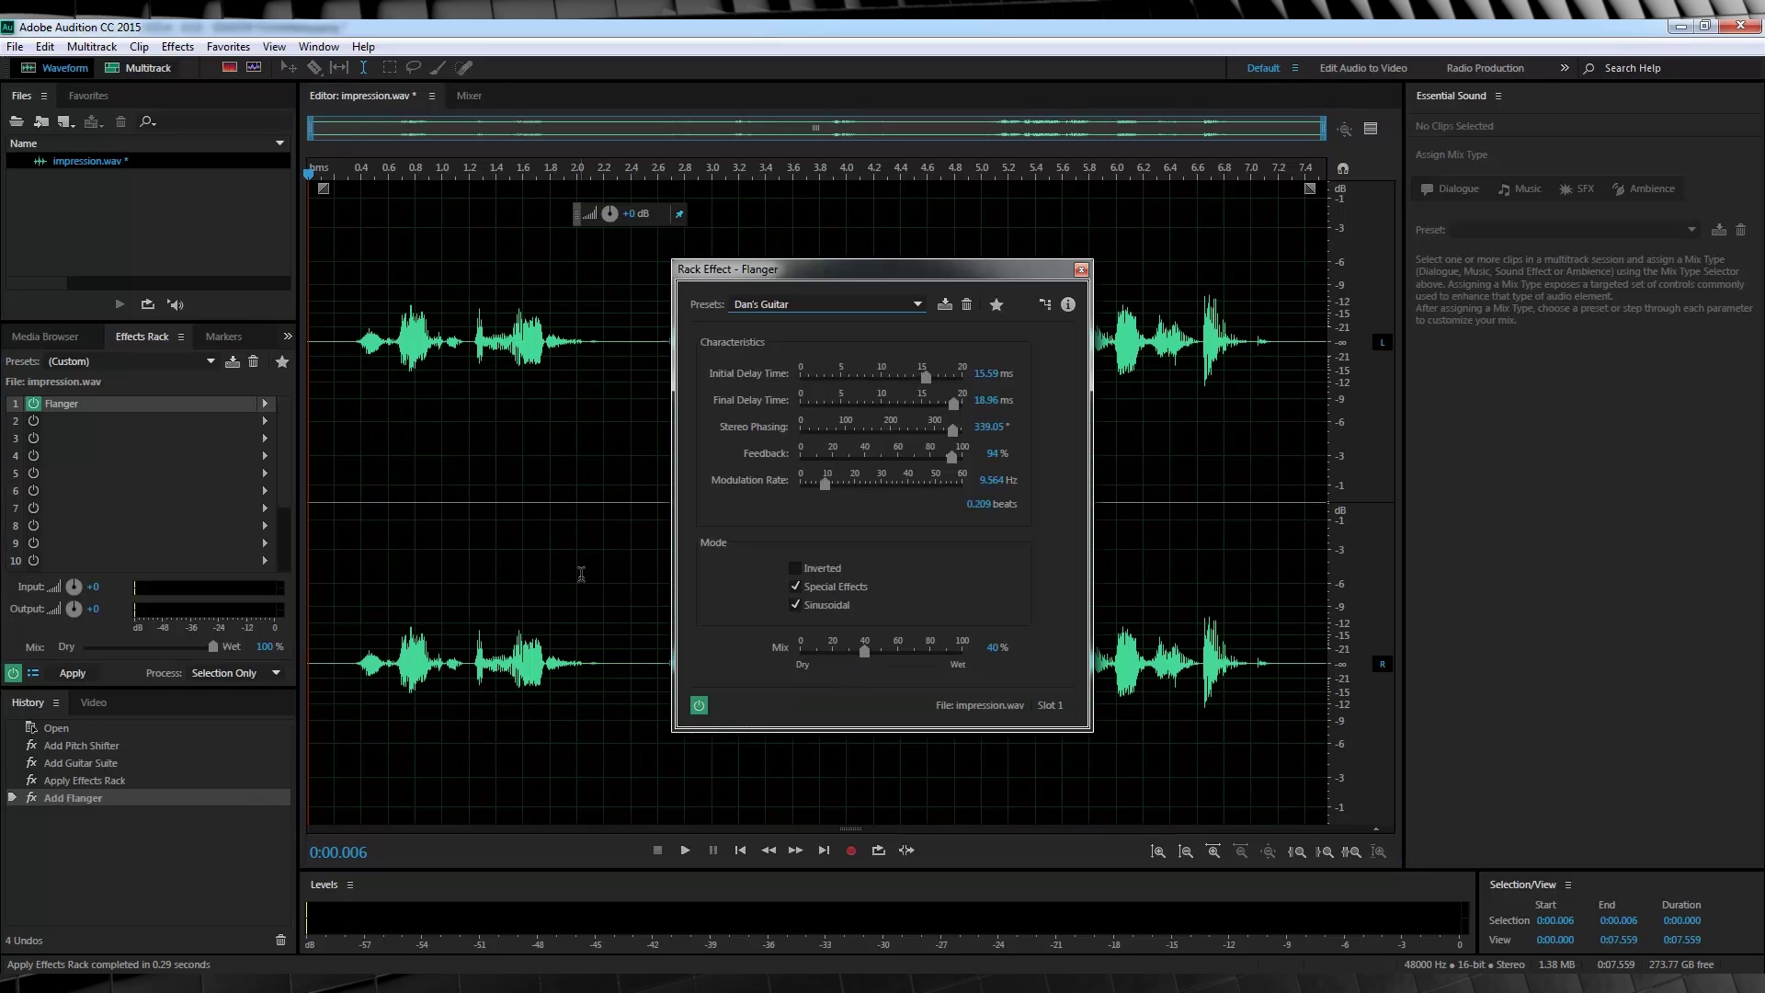
left_click(919, 304)
left_click(799, 510)
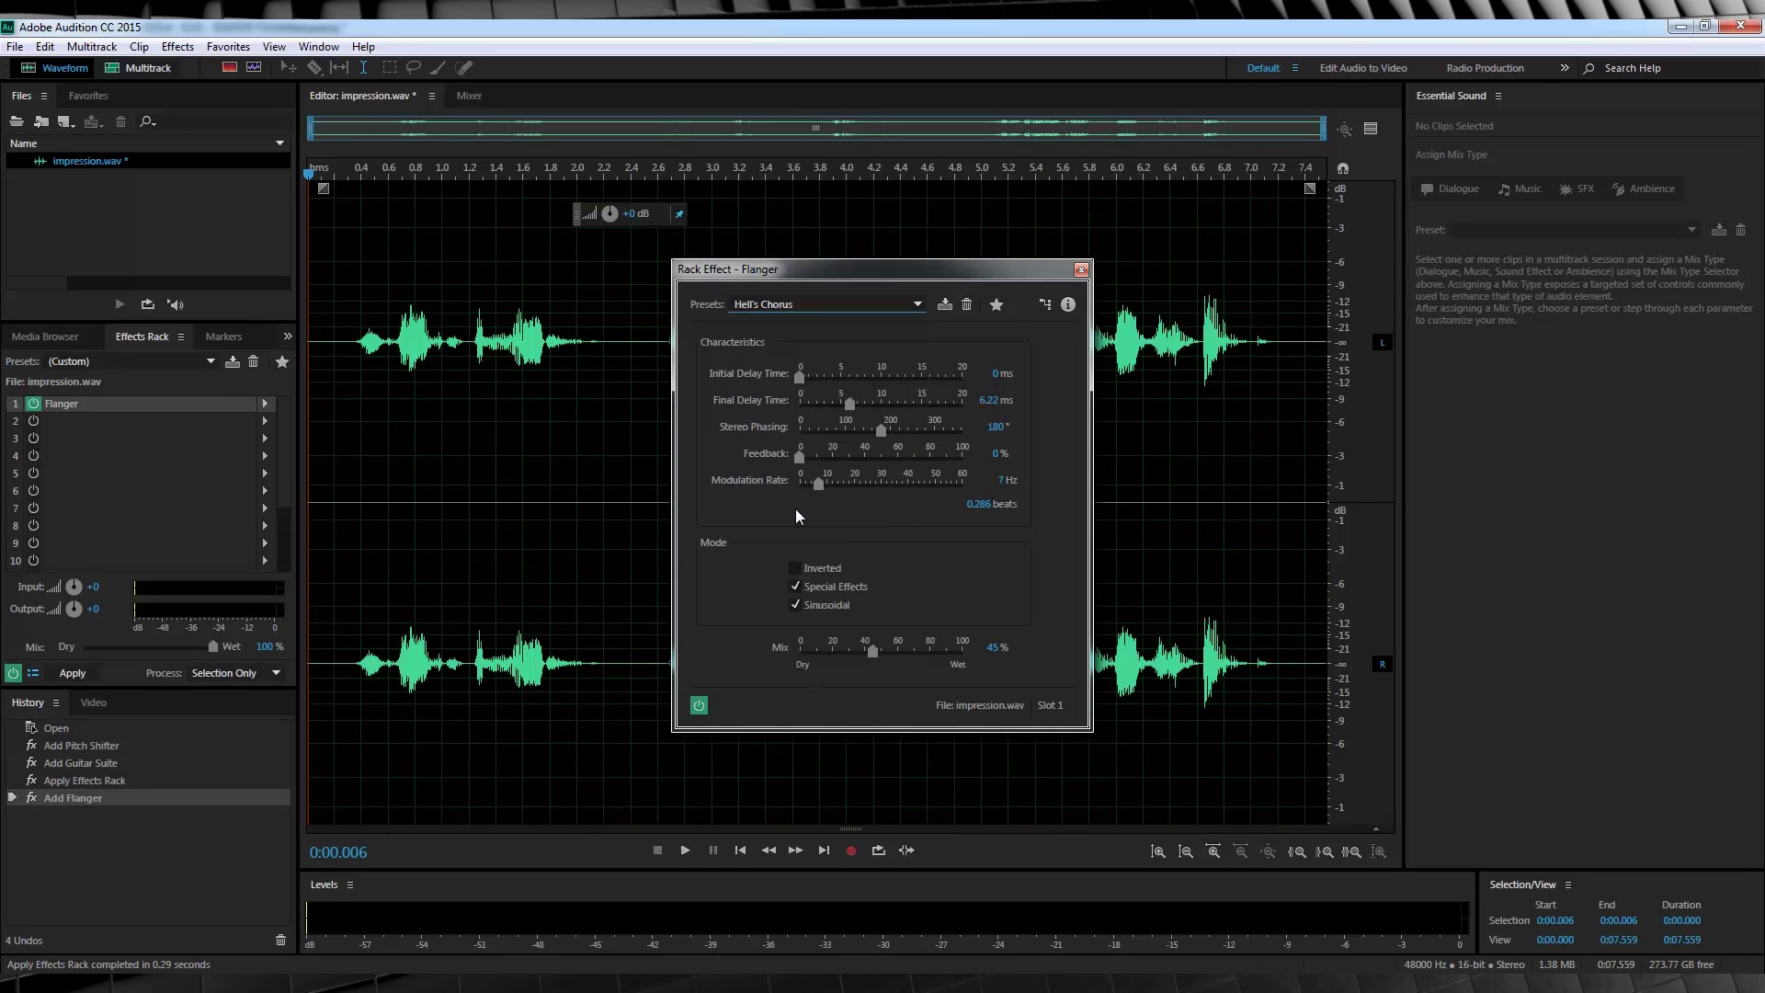
Set final delay 7.22 ms, feedback 5%, modulation rate 8 Hz, and preview the flanged voice.
left_click(988, 402)
type("7.22")
key("Return")
left_click(994, 453)
type("5")
key("Return")
left_click(1002, 481)
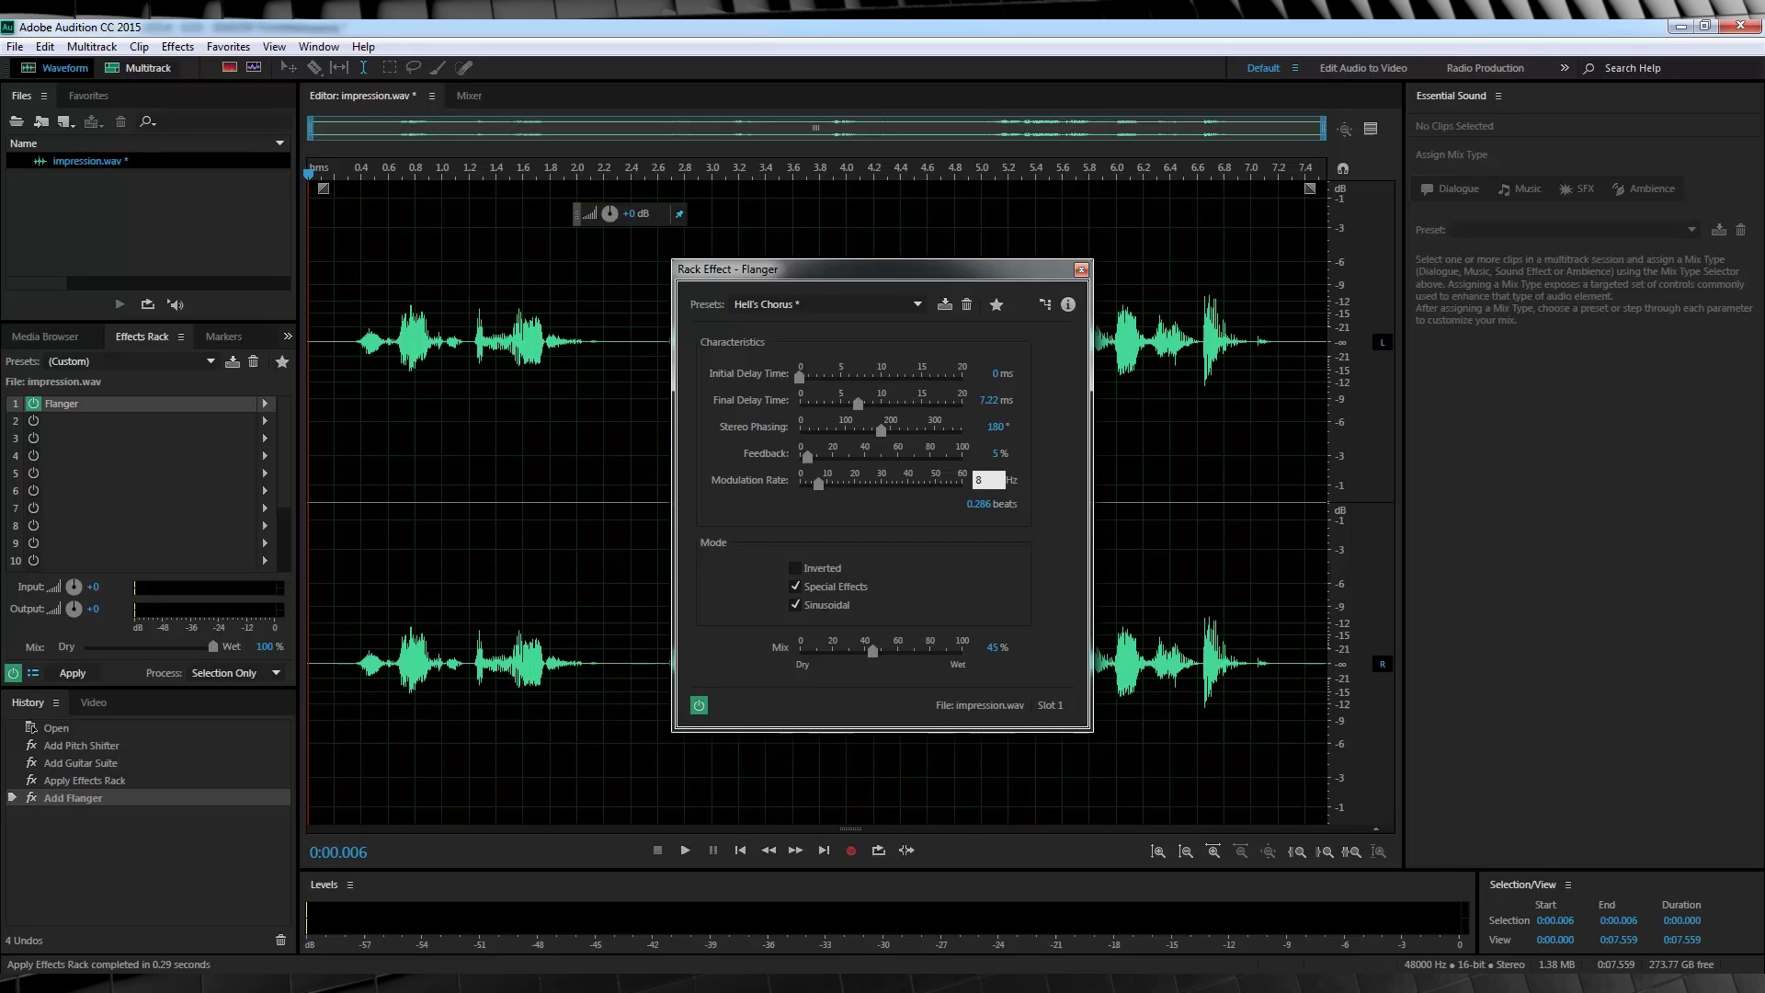
type("8")
key("Return")
left_click(685, 851)
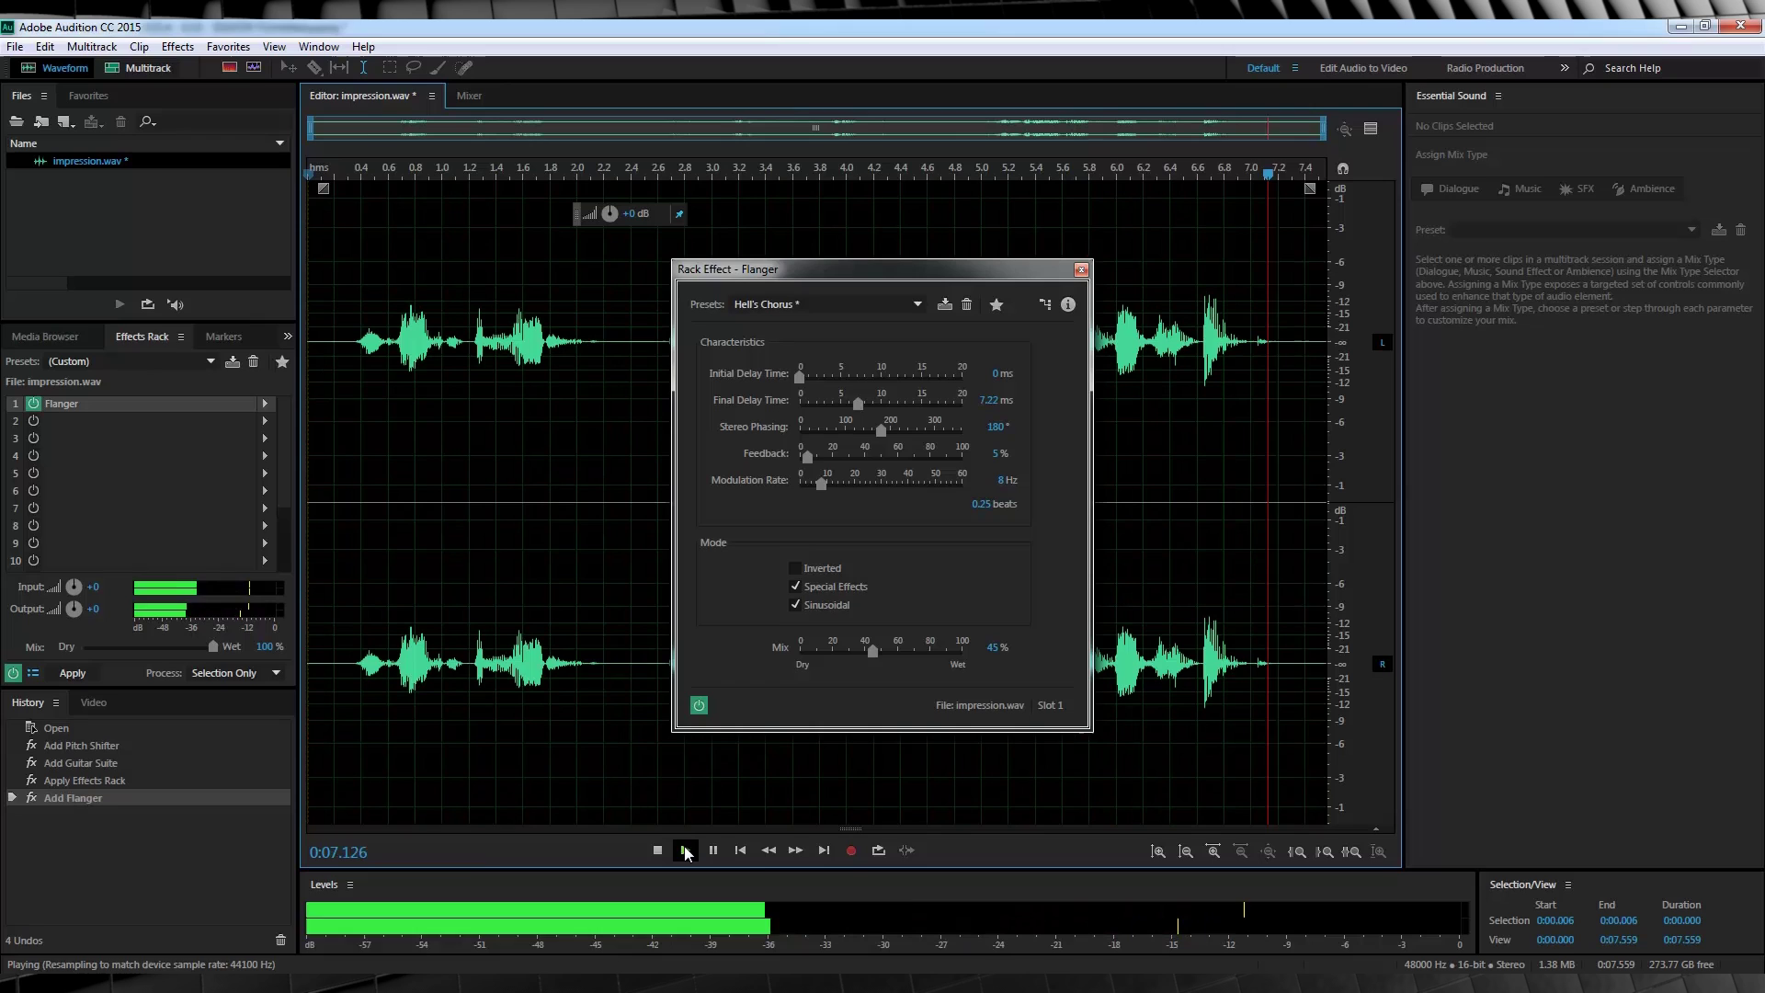
Close the Rack Effect - Flanger window, leaving the Flanger in slot 1.
left_click(1081, 270)
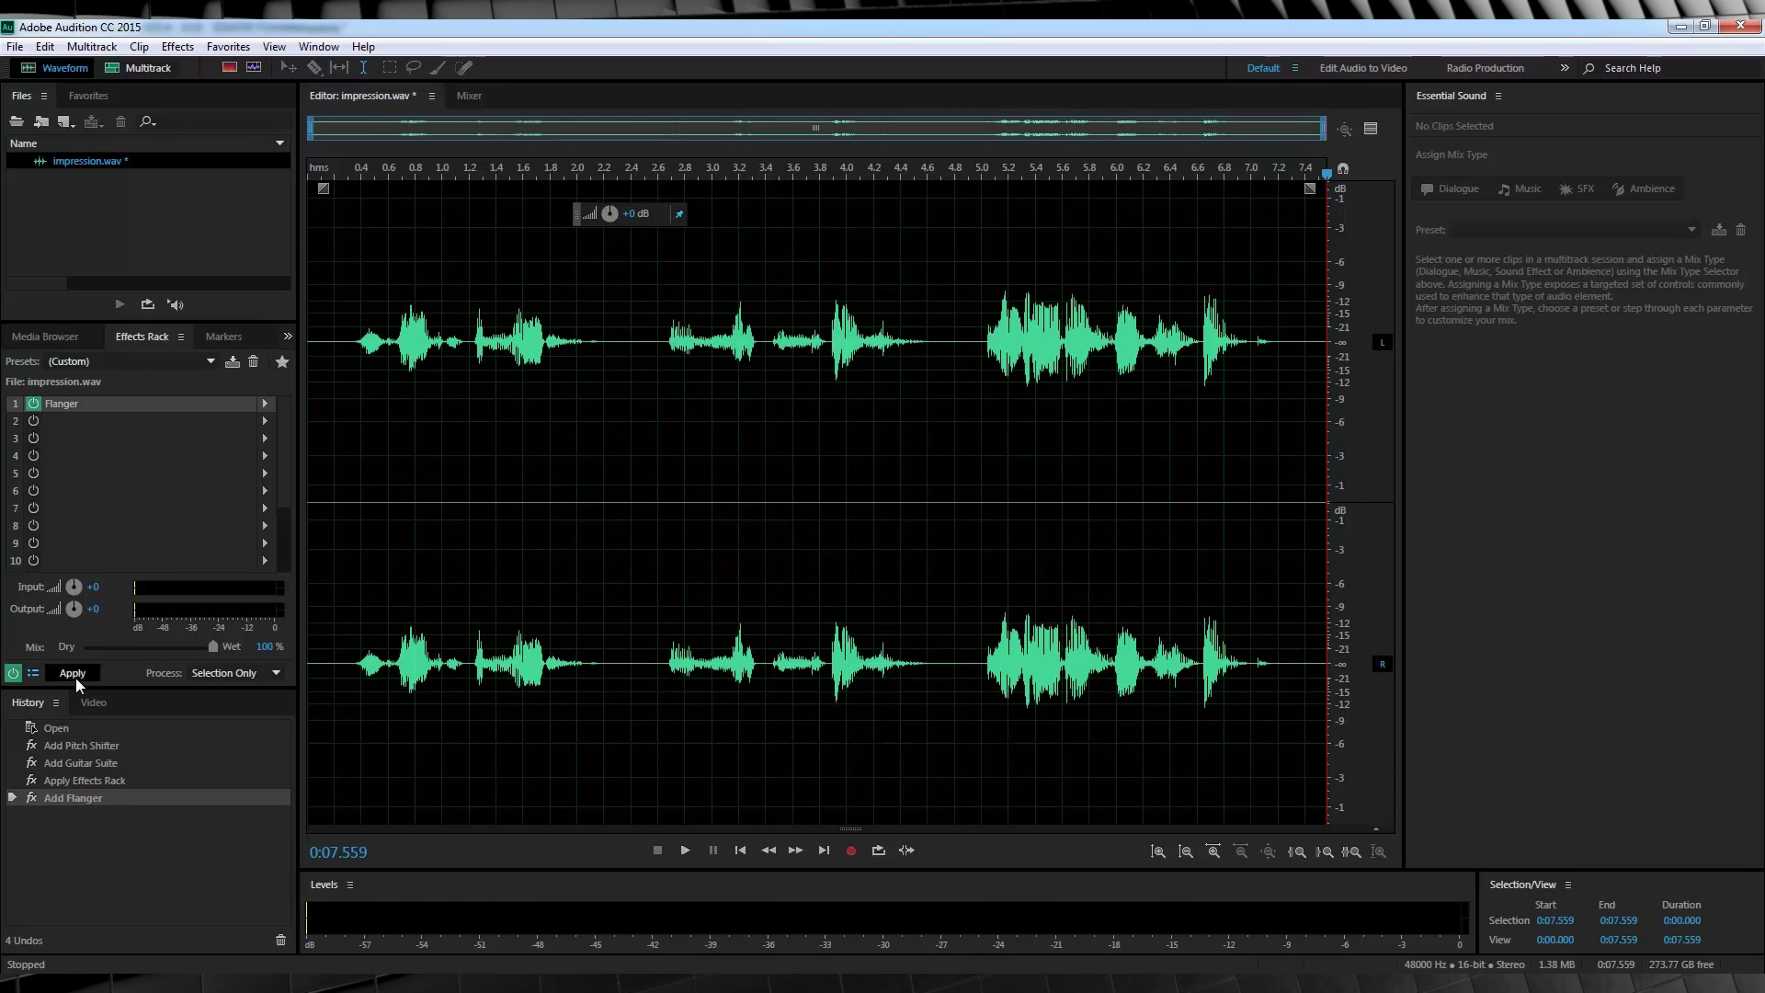